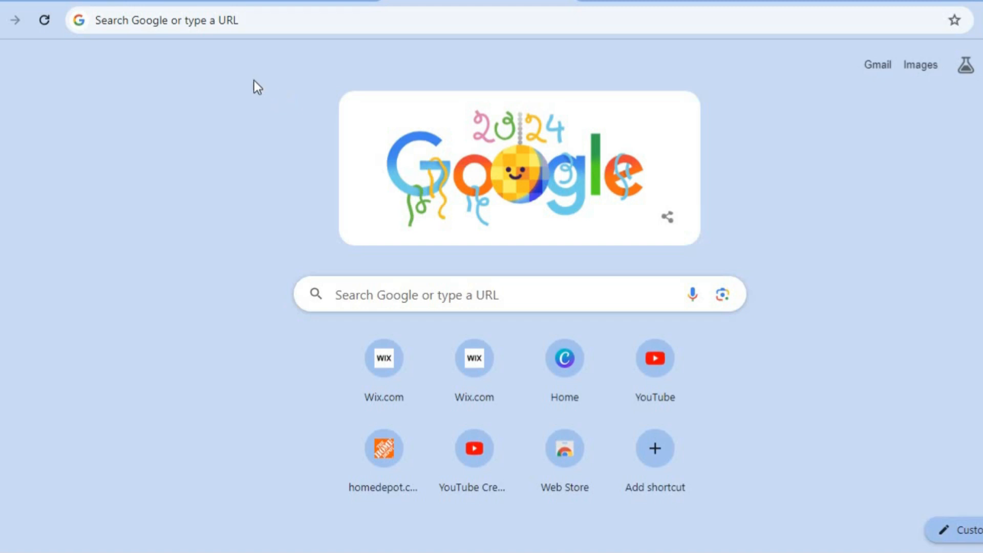
# Start creating a new site on the Wix platform and choose to set it up without AI.
pyautogui.click(265, 1)
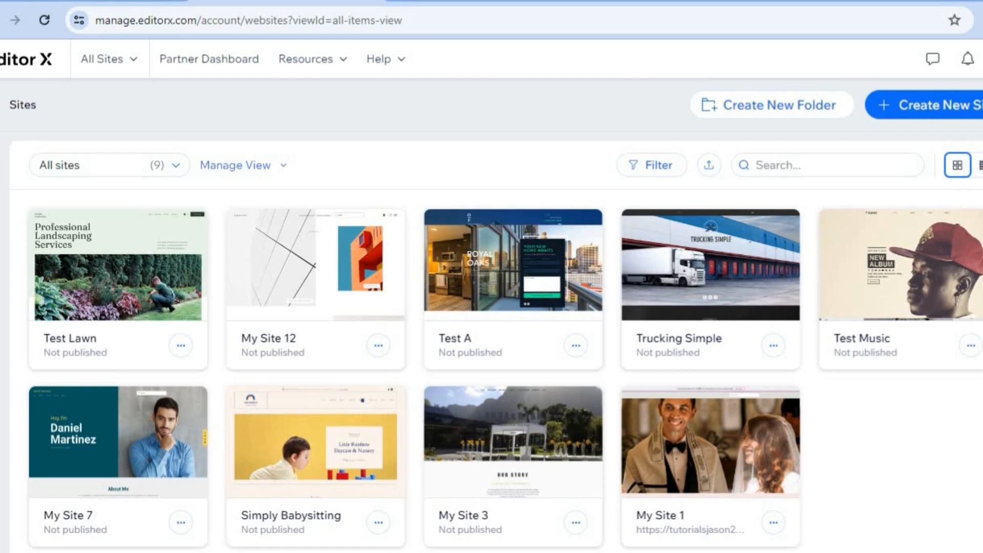
pyautogui.scroll(1, 496, 321)
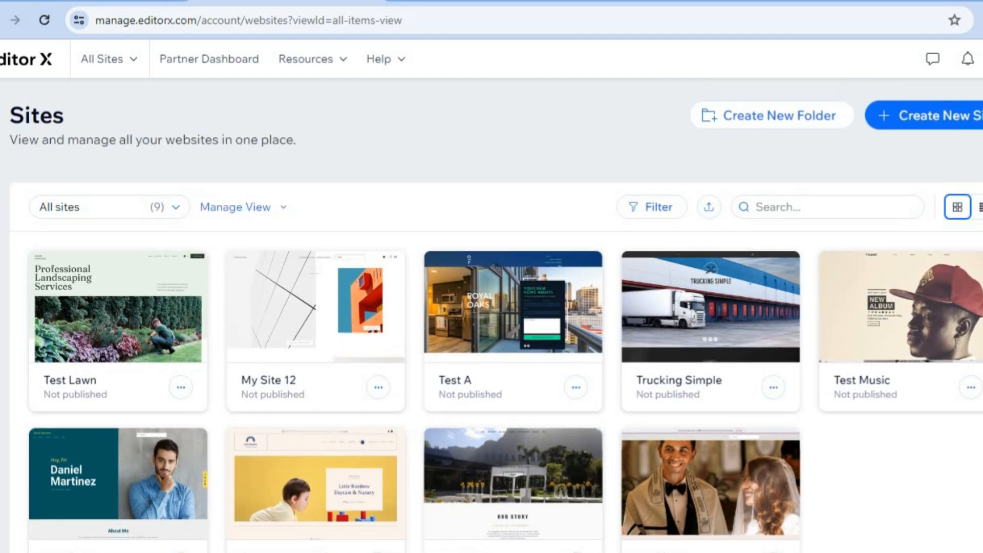
pyautogui.click(953, 117)
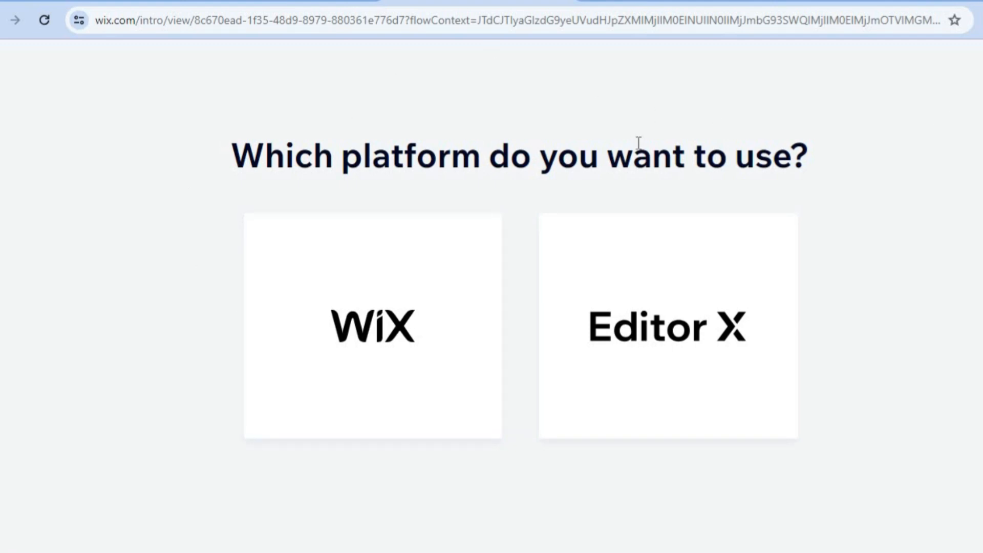
pyautogui.click(395, 312)
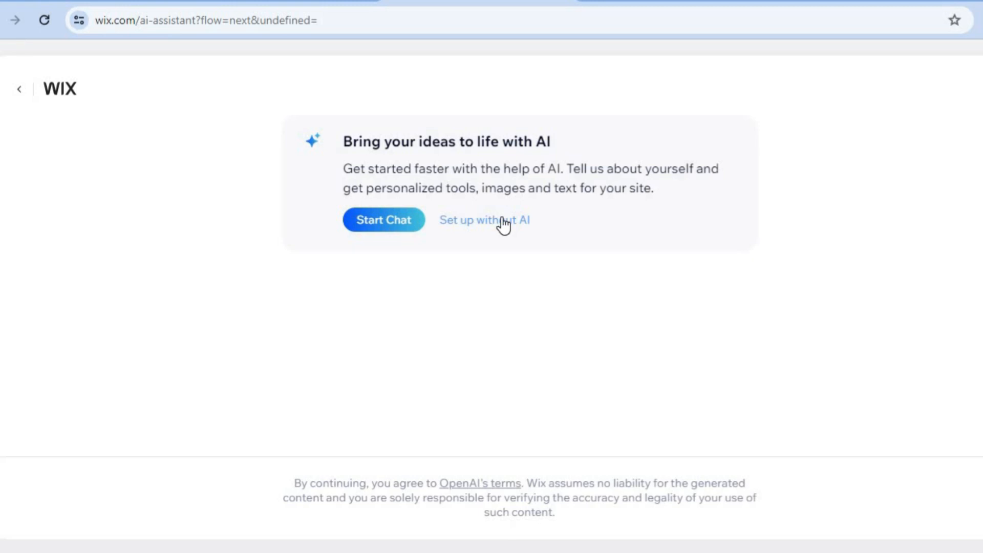
pyautogui.click(503, 224)
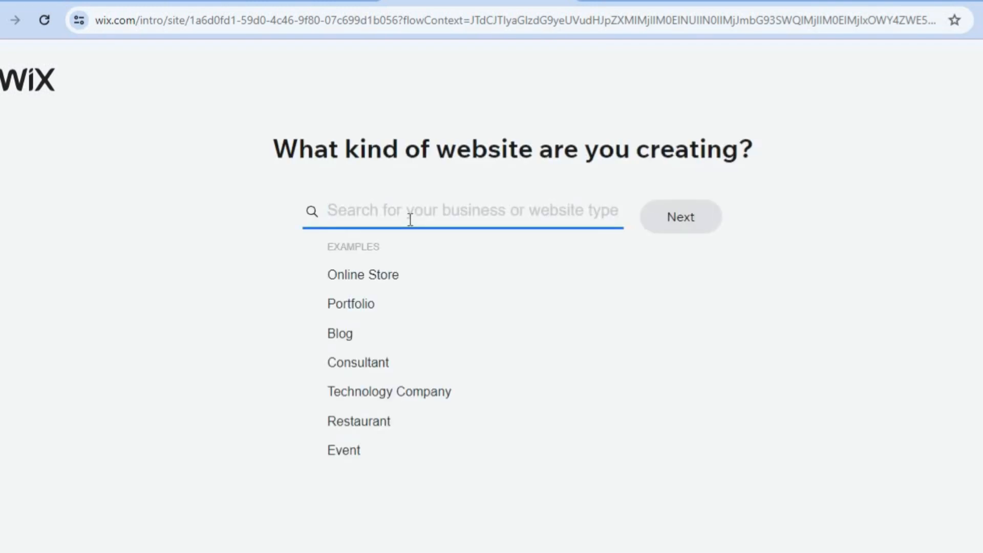
# Choose Event Planner as the kind of website being created and continue.
pyautogui.write('ev')
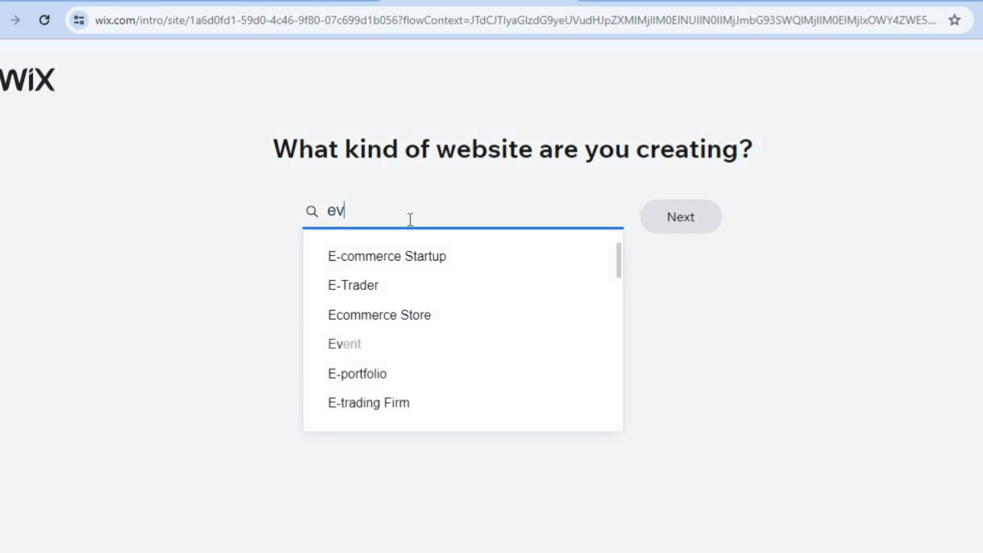
pyautogui.write('ent')
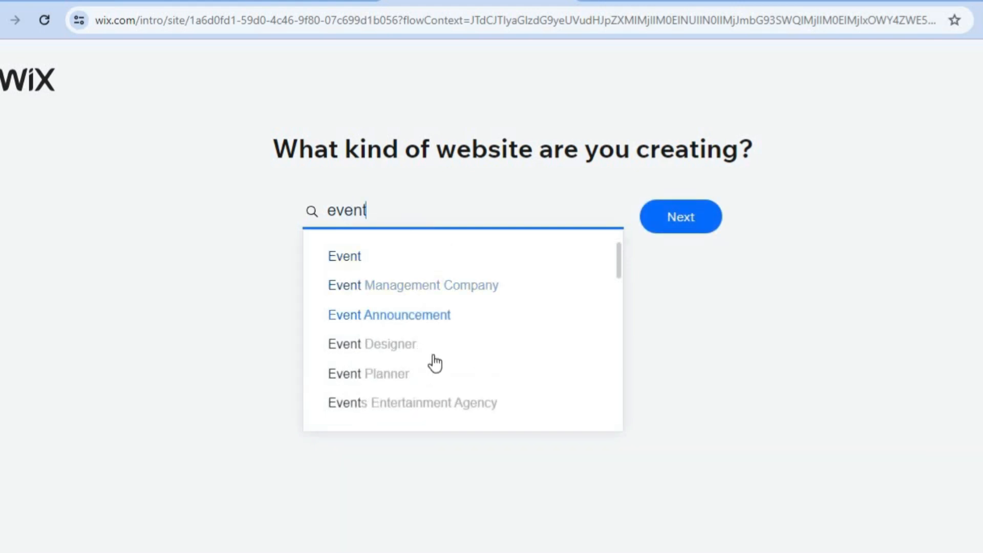
pyautogui.click(406, 373)
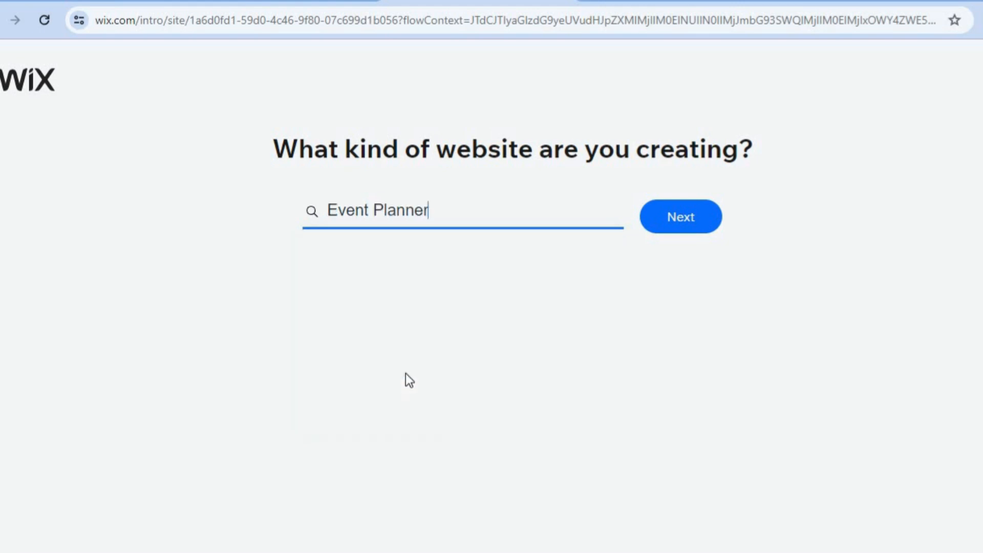
pyautogui.click(685, 225)
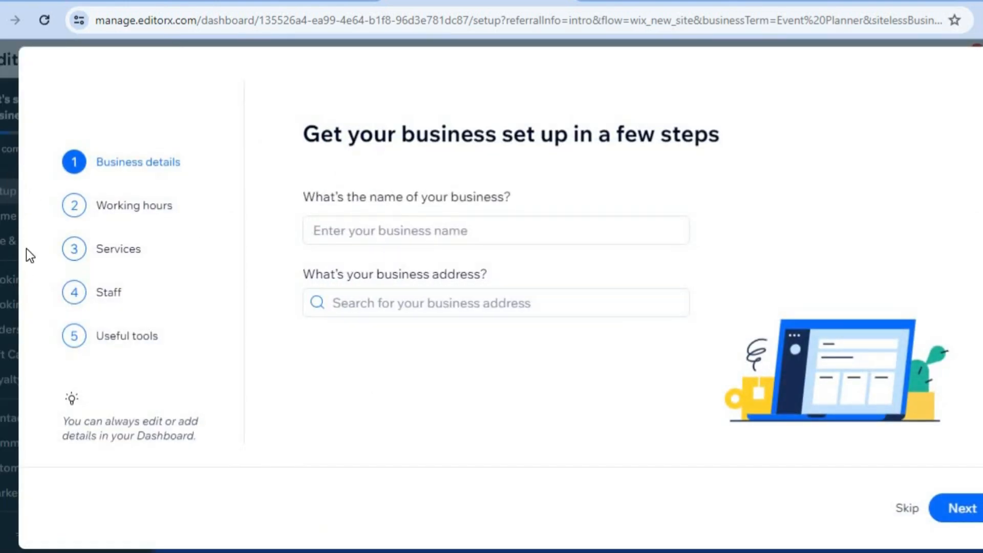
# Enter JASONS EVENT as the business name and continue to working hours.
pyautogui.click(433, 229)
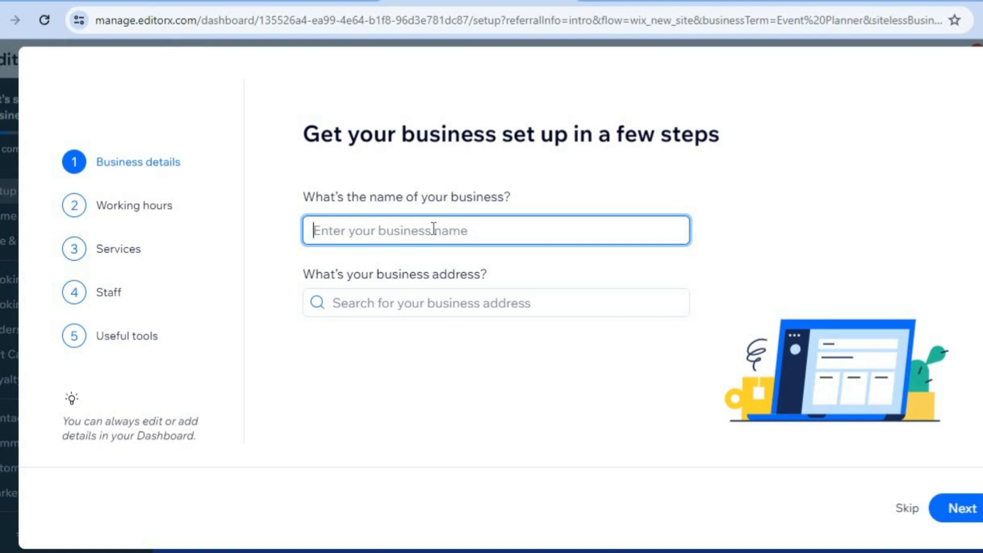
pyautogui.write('J')
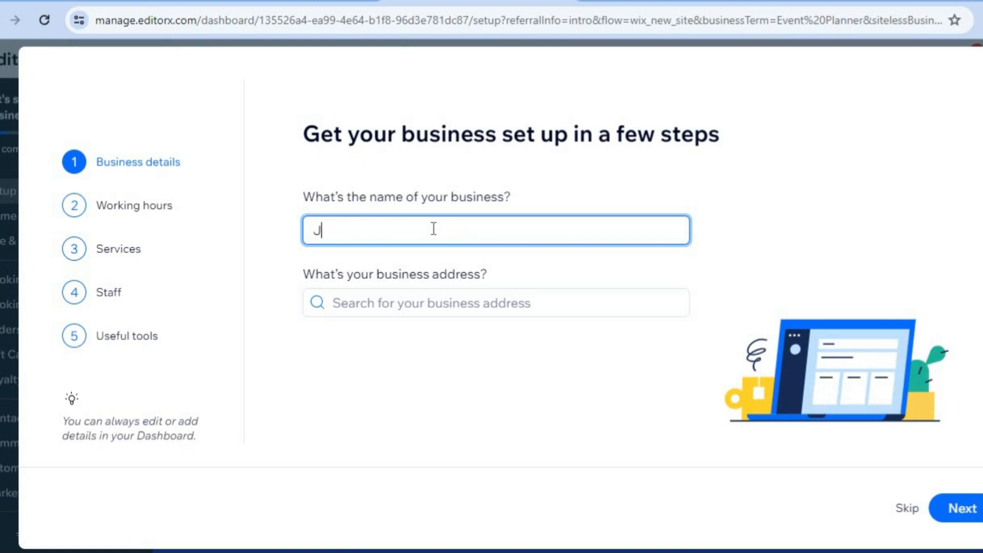
pyautogui.write('ASONS EVENT')
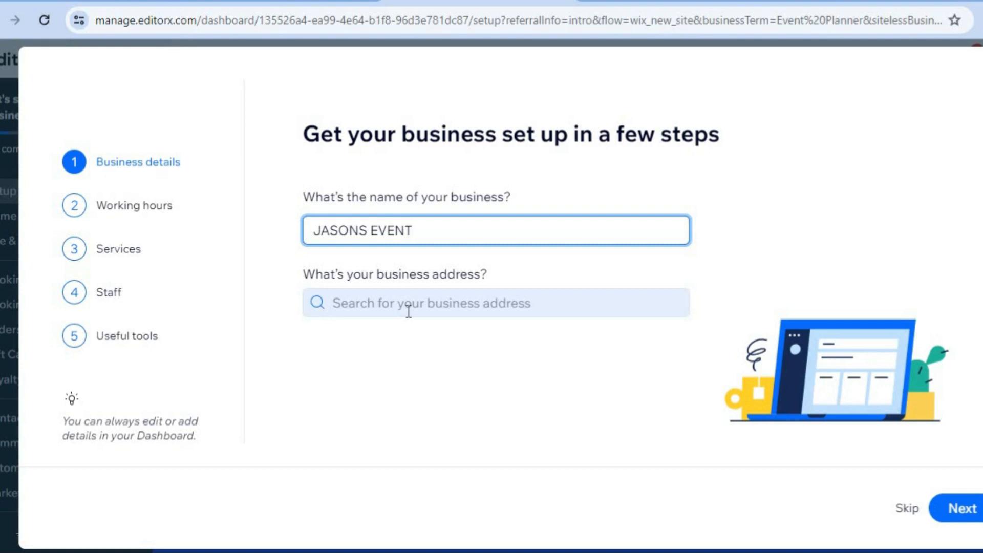
pyautogui.click(971, 509)
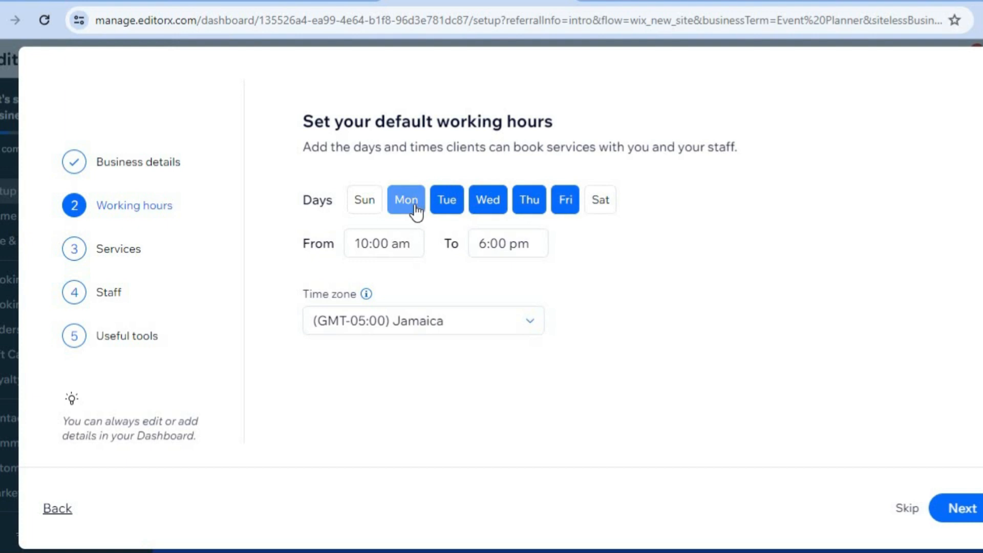
# Set working days to Monday through Thursday with hours from 8:00 am to 5:00 pm, then continue.
pyautogui.click(563, 208)
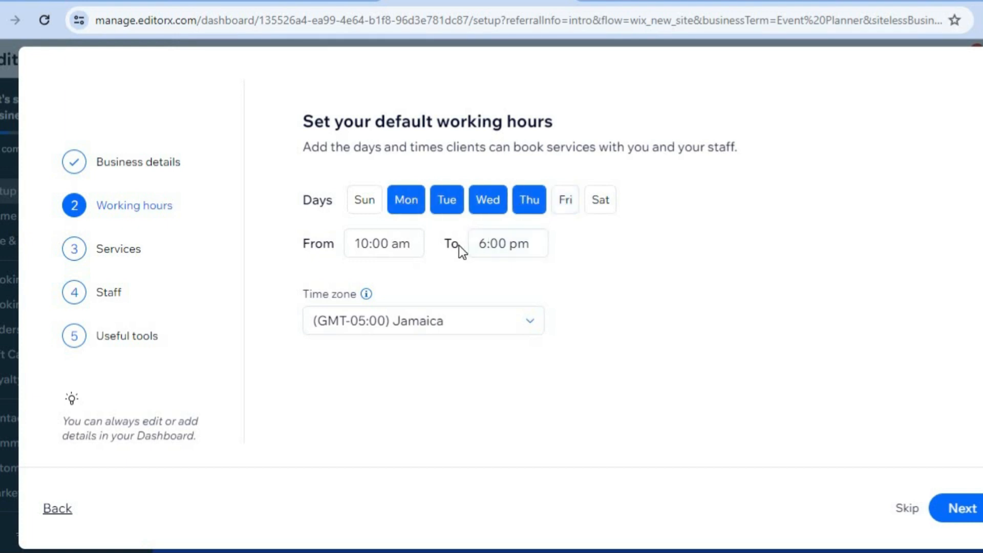
pyautogui.click(409, 249)
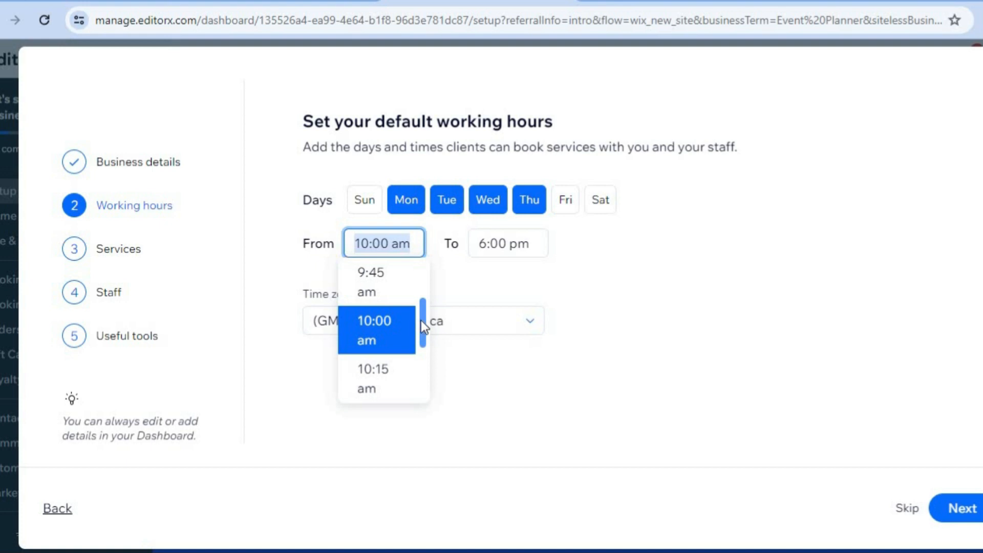
pyautogui.scroll(10, 421, 320)
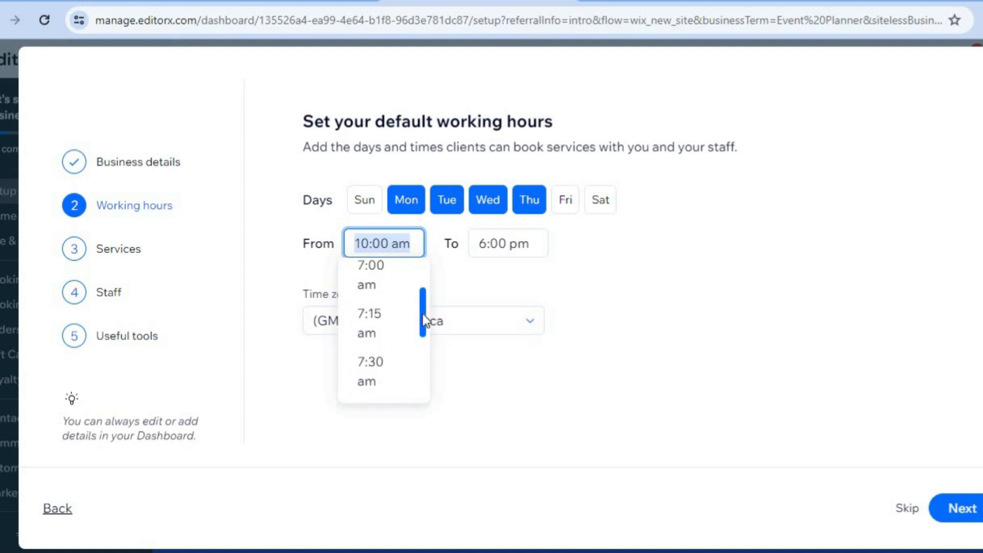
pyautogui.scroll(-4, 424, 320)
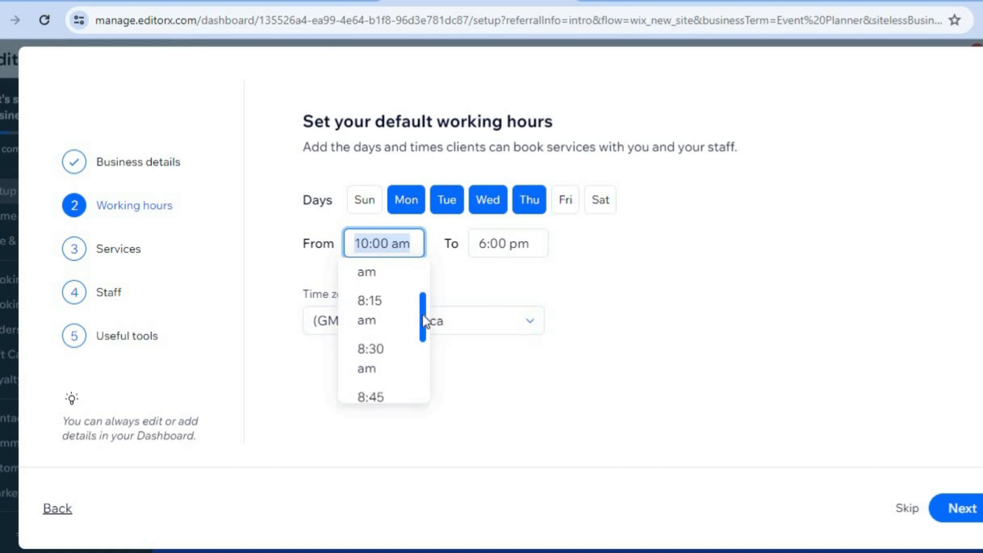
pyautogui.click(387, 269)
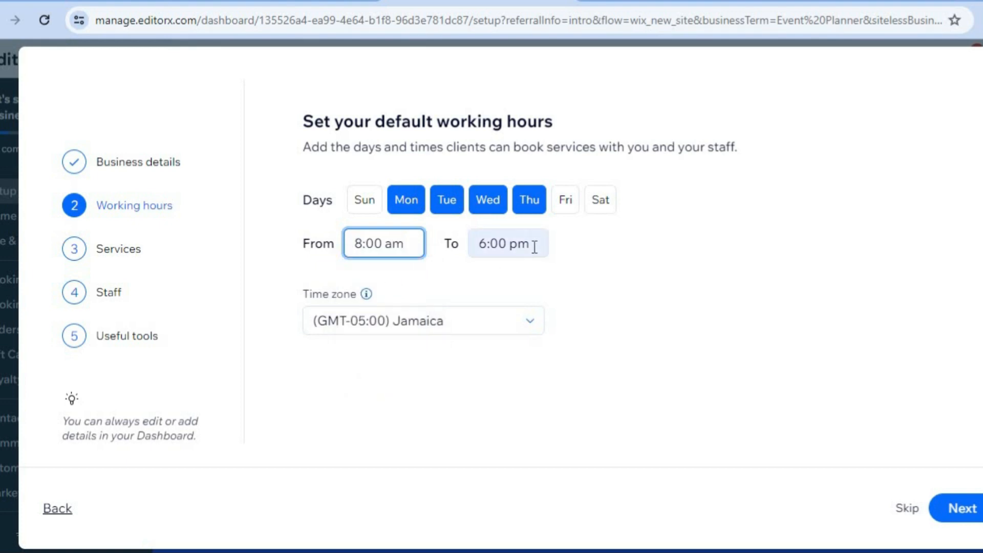
pyautogui.click(533, 246)
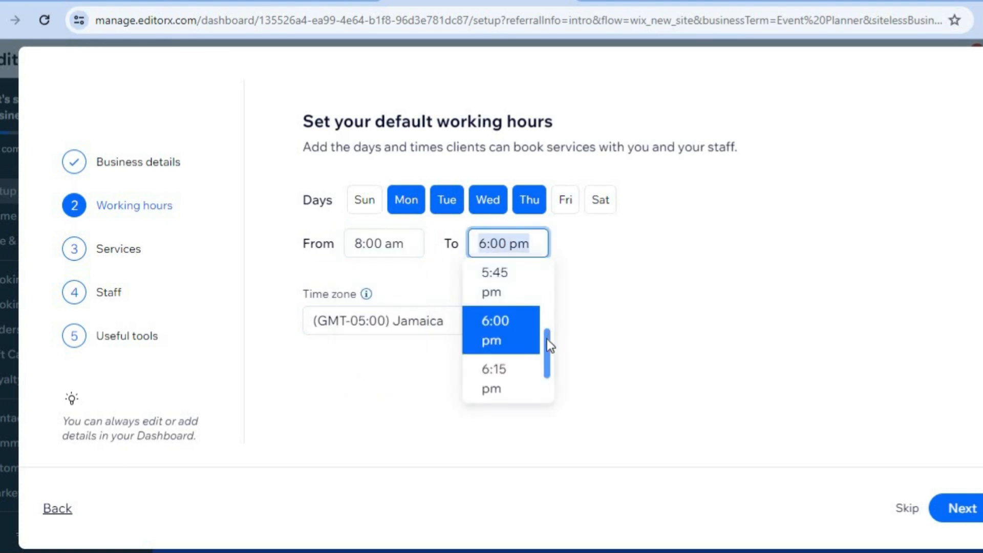
pyautogui.moveTo(546, 337); pyautogui.dragTo(547, 334)
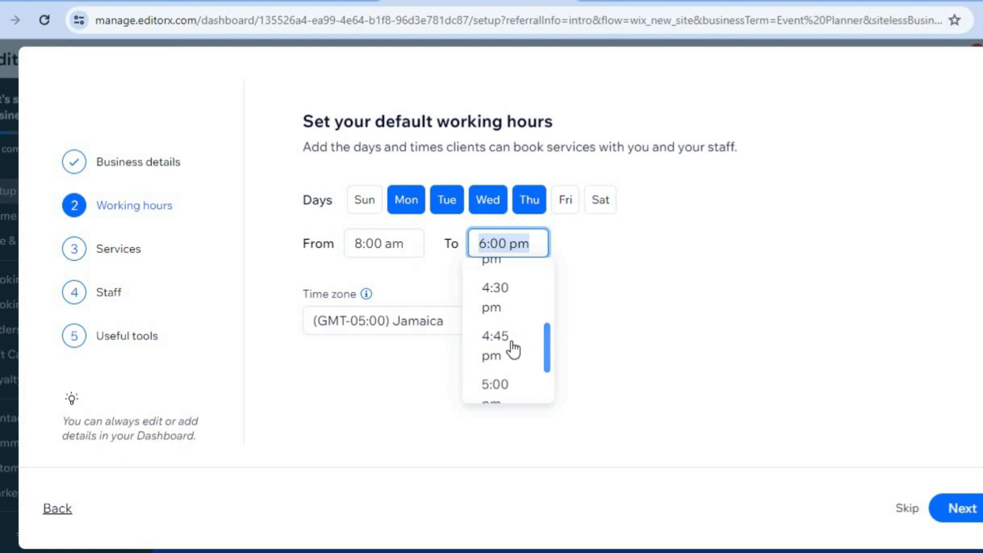
pyautogui.click(507, 382)
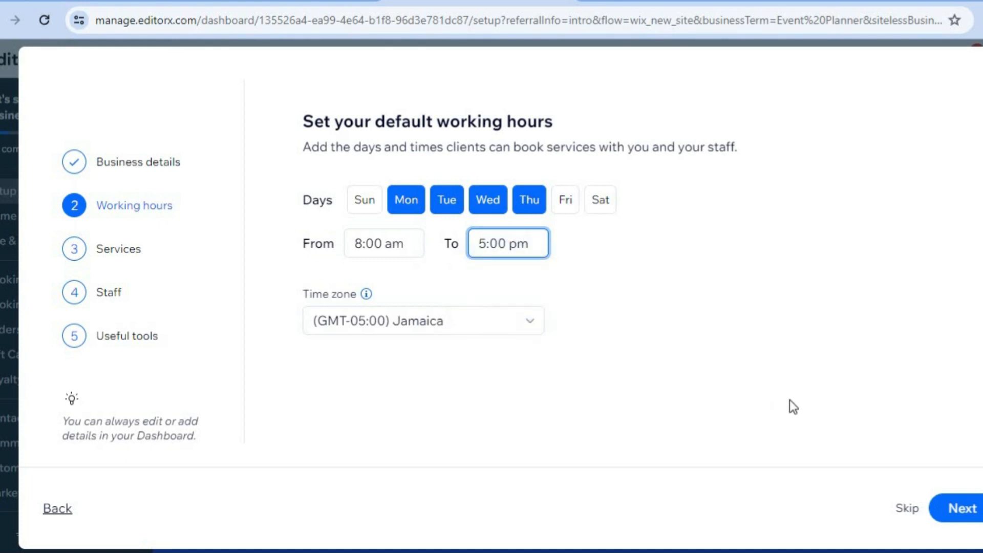
pyautogui.click(966, 508)
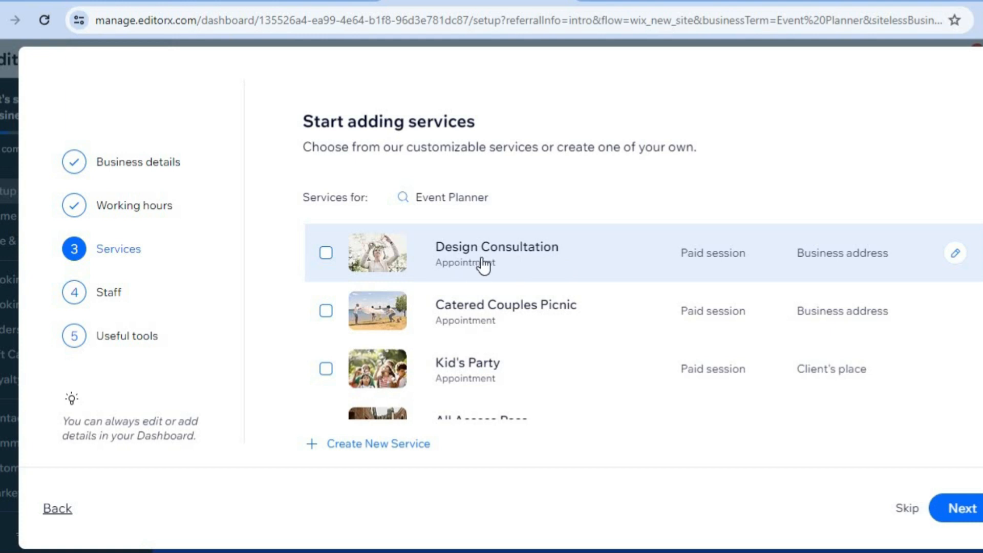
# Select Design Consultation, Catered Couples Picnic and Photobooth Rental as services and continue to staff.
pyautogui.click(325, 258)
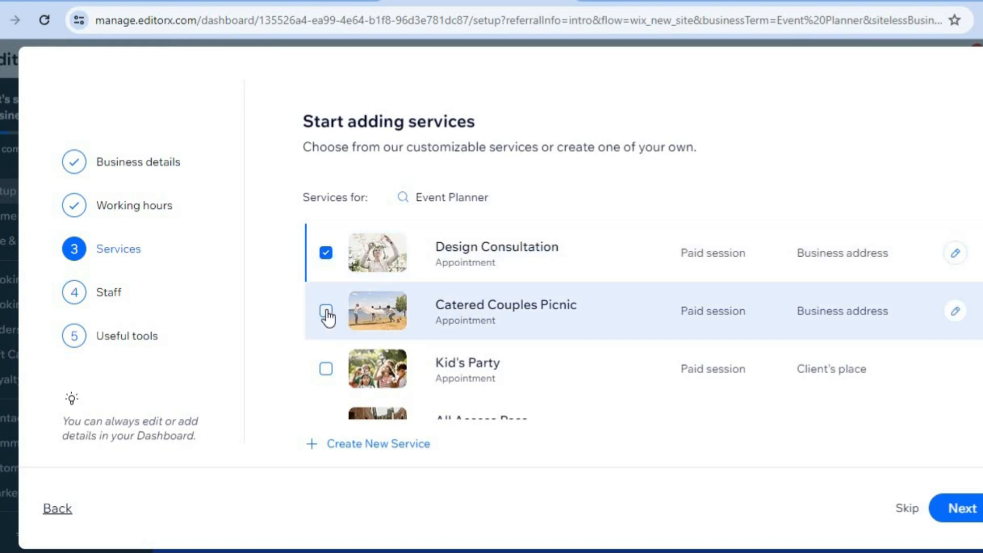
pyautogui.click(326, 311)
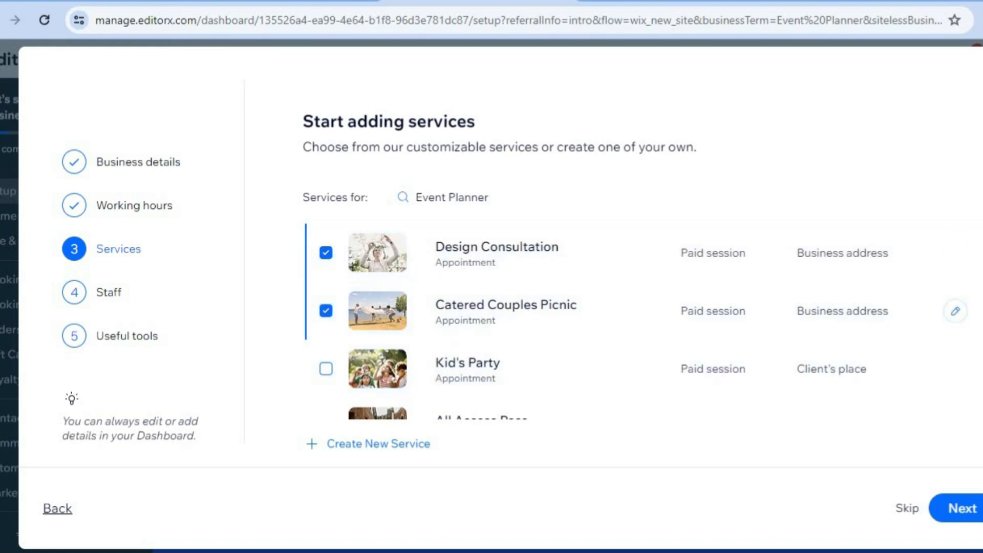
pyautogui.scroll(-3, 596, 321)
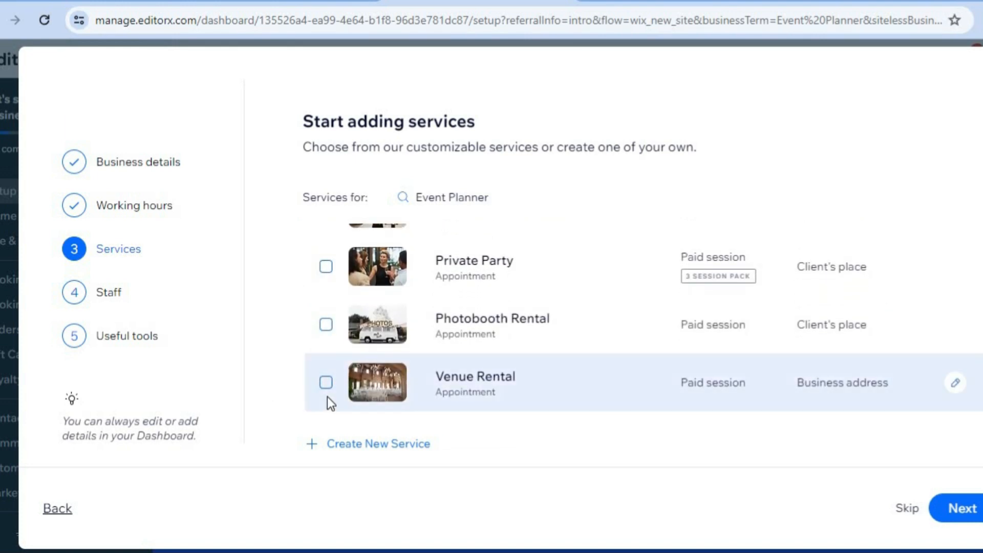
pyautogui.click(325, 327)
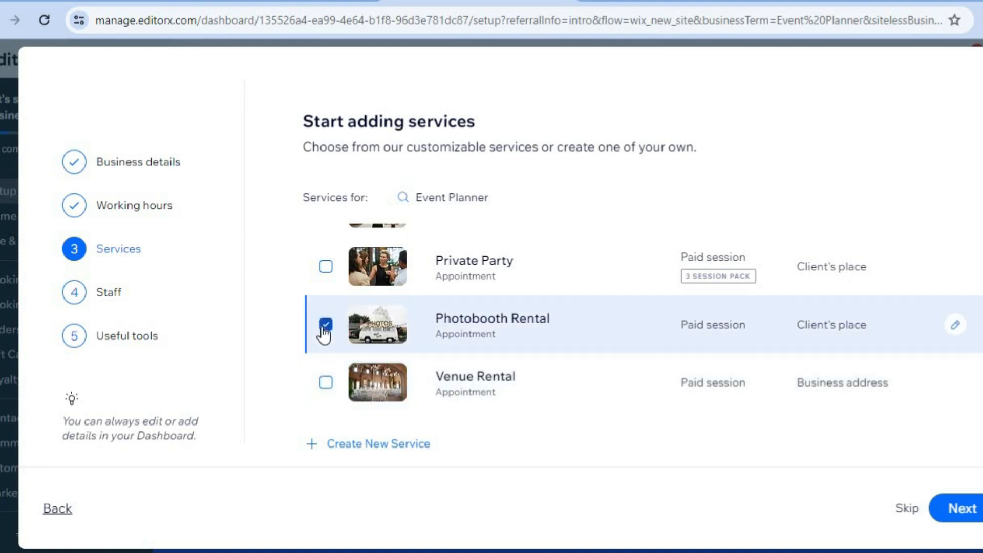
pyautogui.click(388, 446)
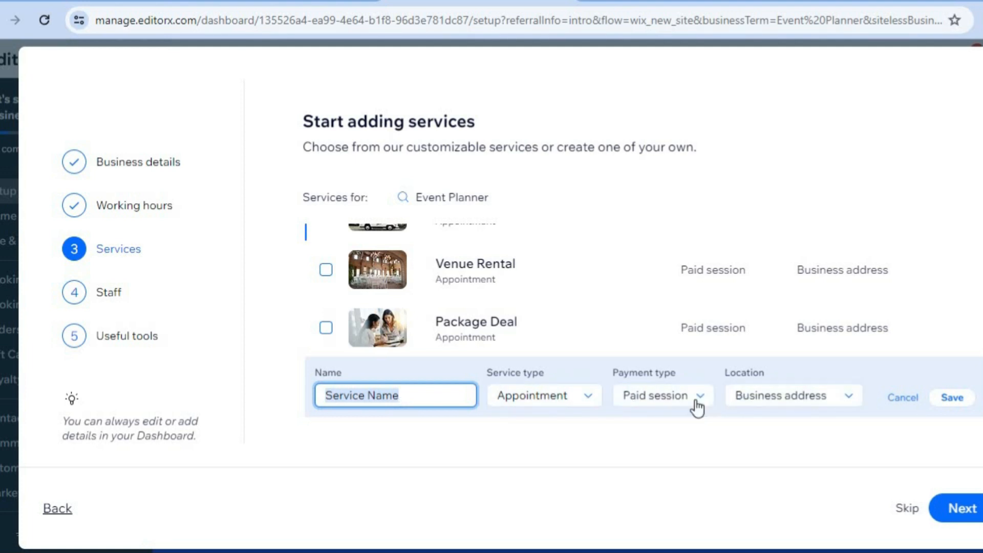
pyautogui.click(902, 398)
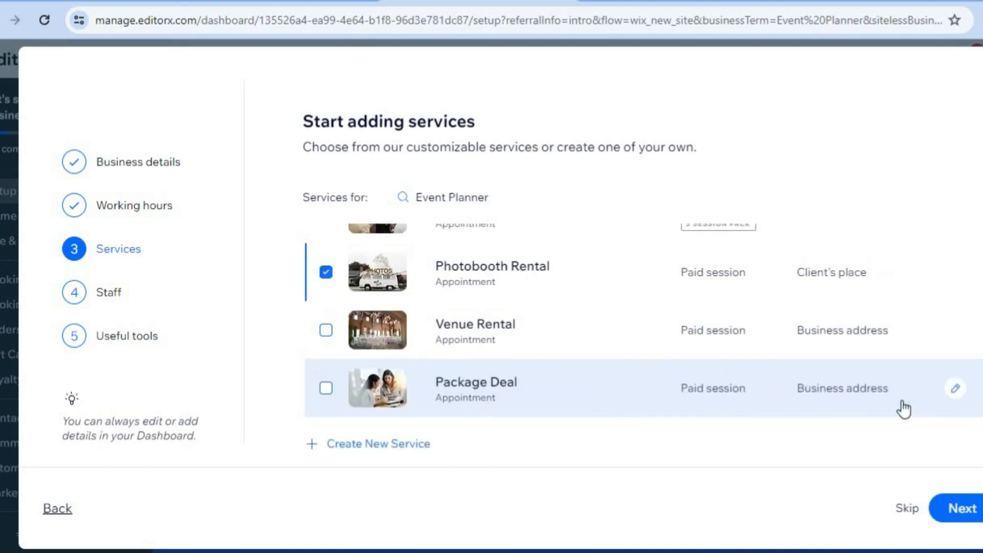
pyautogui.click(971, 505)
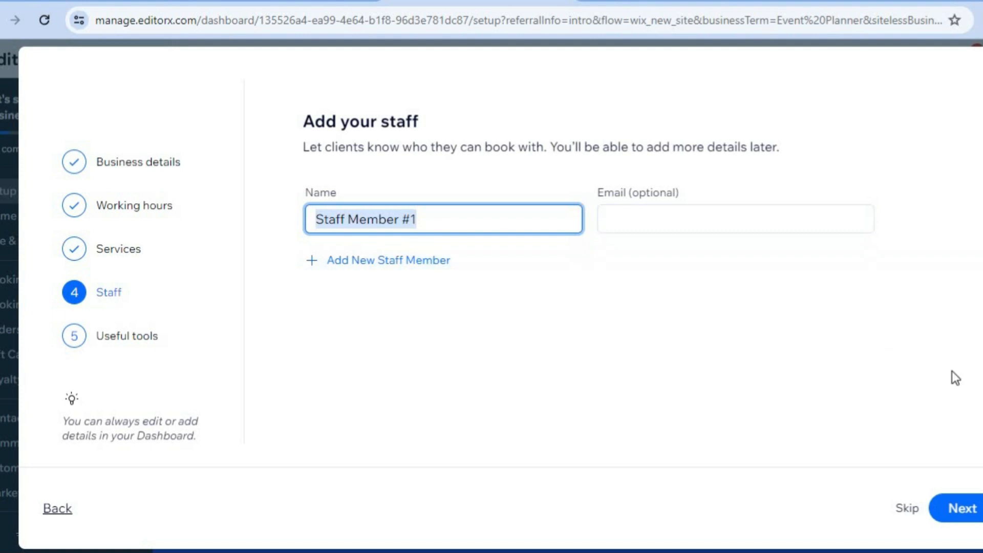
# Keep the default staff member, pick accepting online and in-person payments as useful tools, and finish the setup.
pyautogui.click(973, 506)
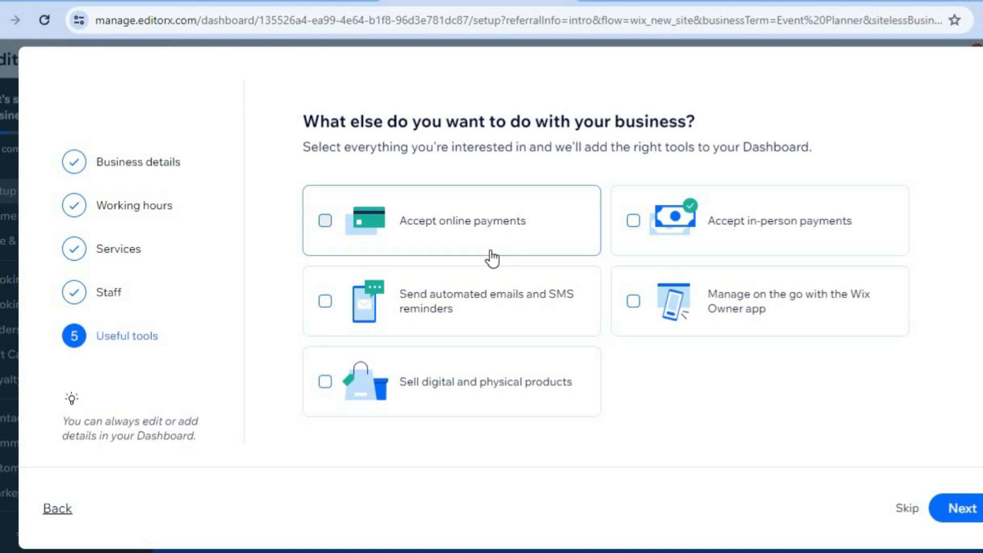
pyautogui.click(352, 224)
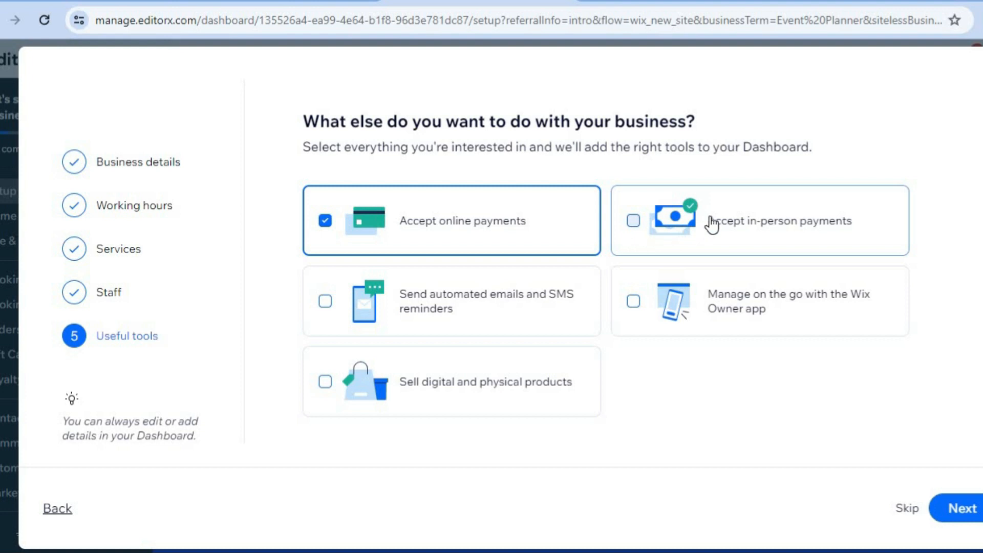
pyautogui.click(692, 221)
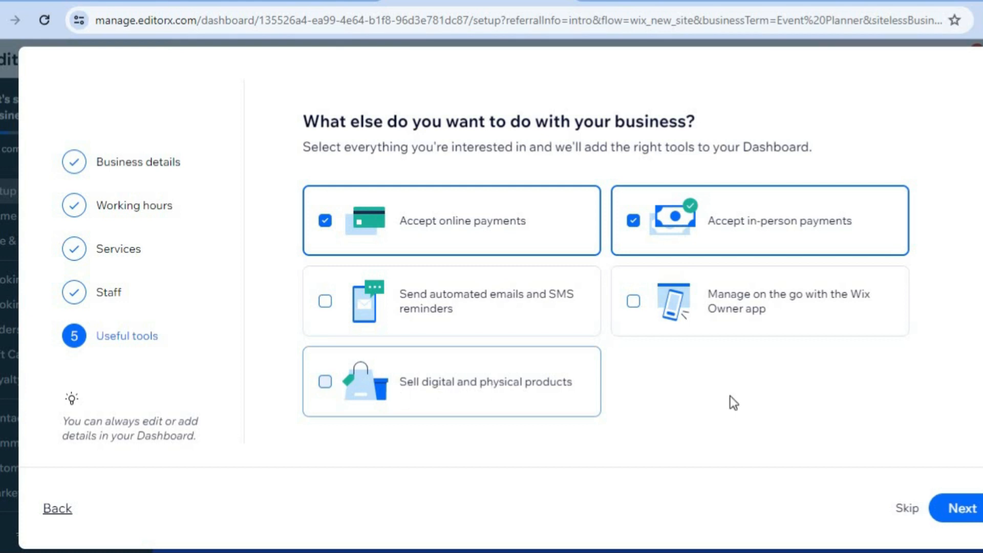
pyautogui.click(970, 507)
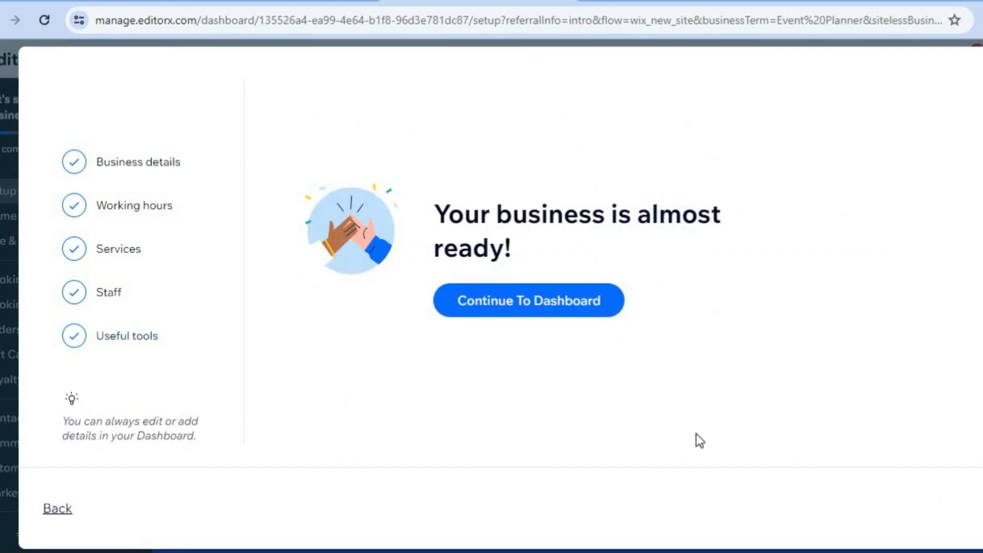
# Continue to the dashboard and open the Booking Services page.
pyautogui.click(568, 314)
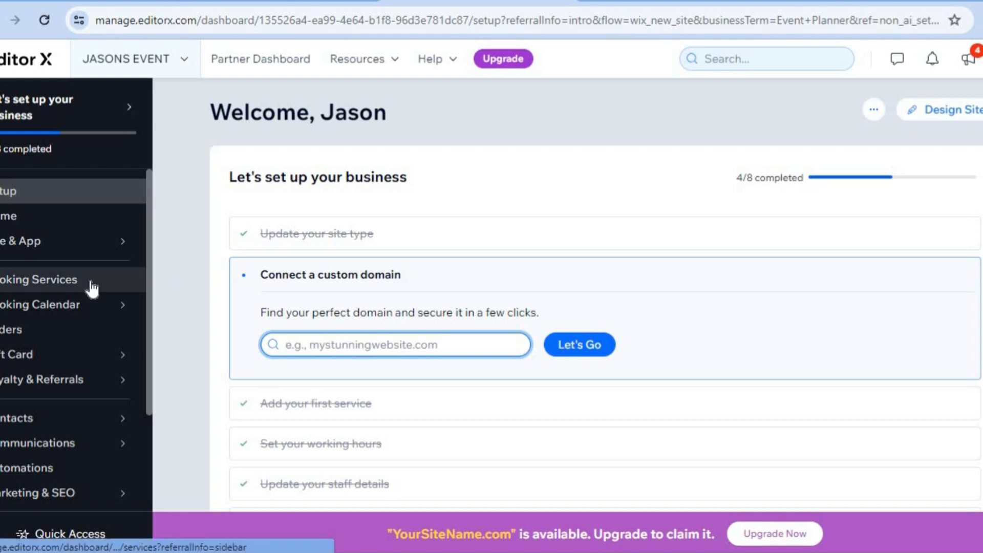
pyautogui.click(47, 291)
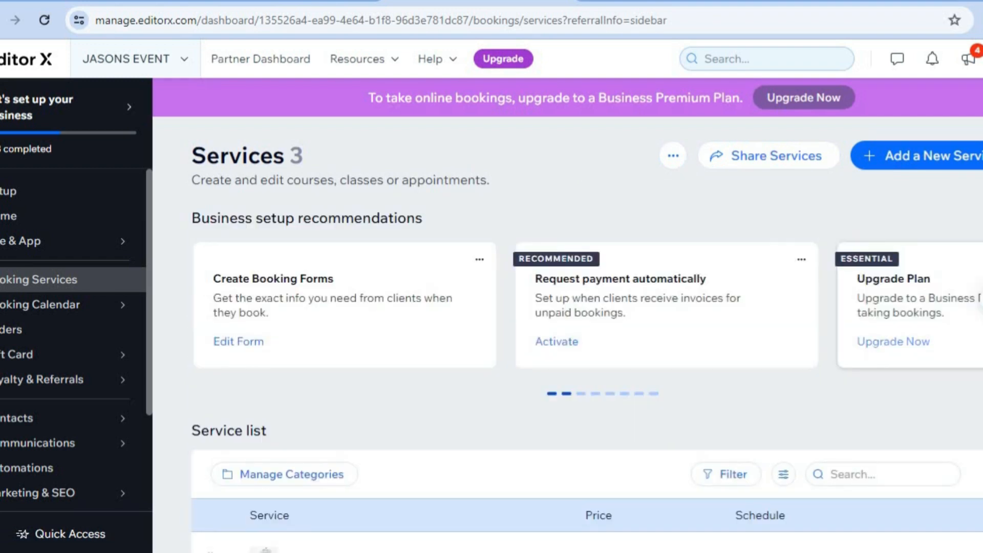
# Open the Photobooth Rental service for editing from the service list.
pyautogui.scroll(-2, 586, 333)
pyautogui.scroll(-2, 764, 374)
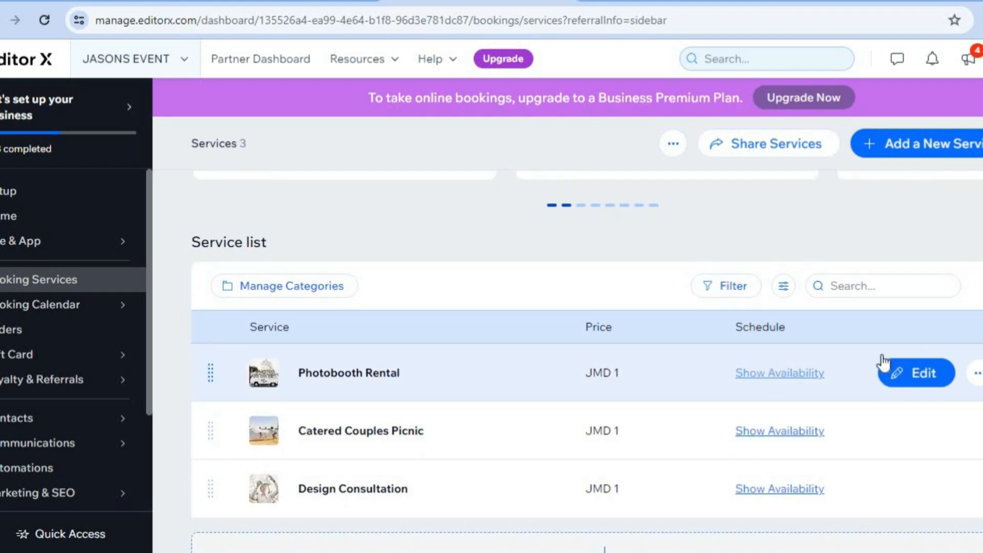
pyautogui.click(921, 375)
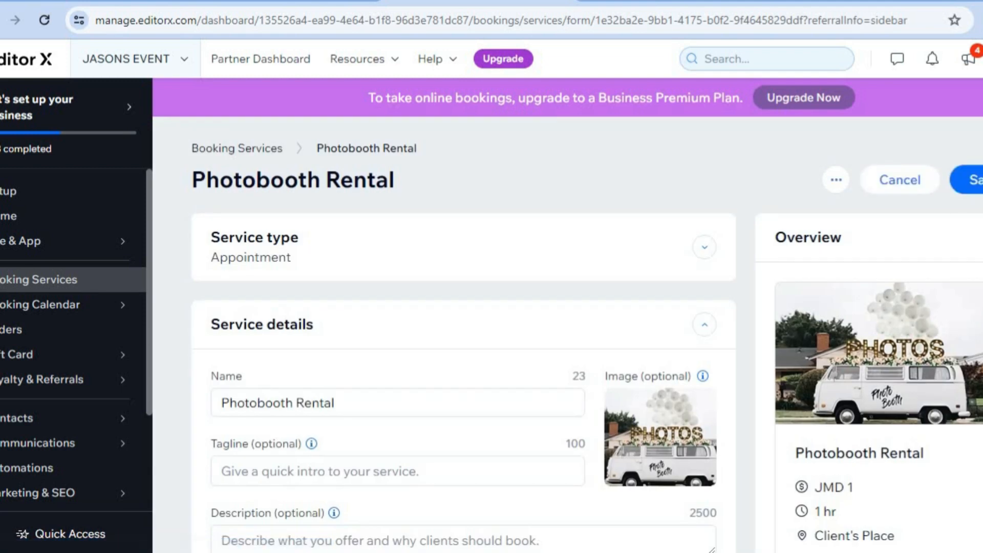
# Review the Photobooth Rental service's duration options, locations and staff settings without changing them.
pyautogui.scroll(-7, 463, 337)
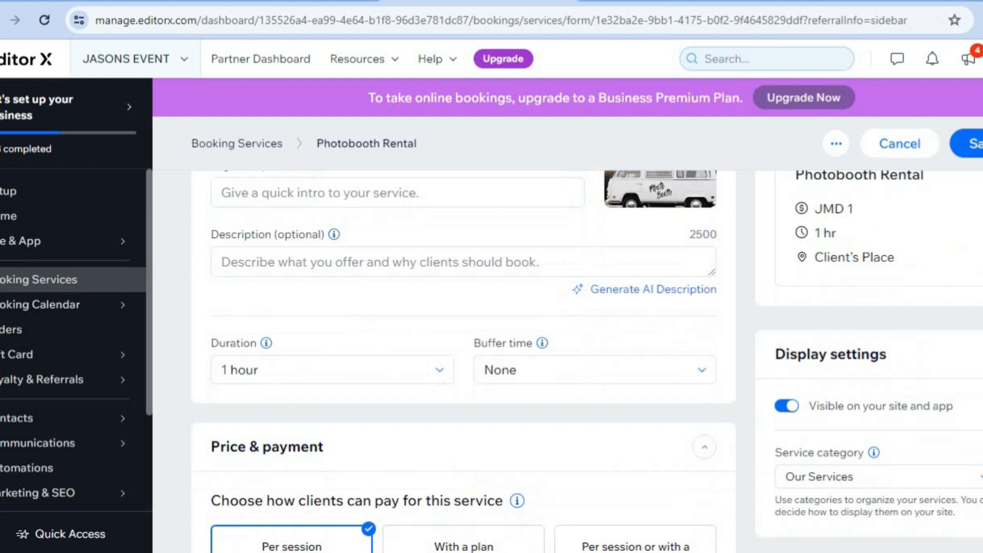
pyautogui.scroll(-1, 548, 325)
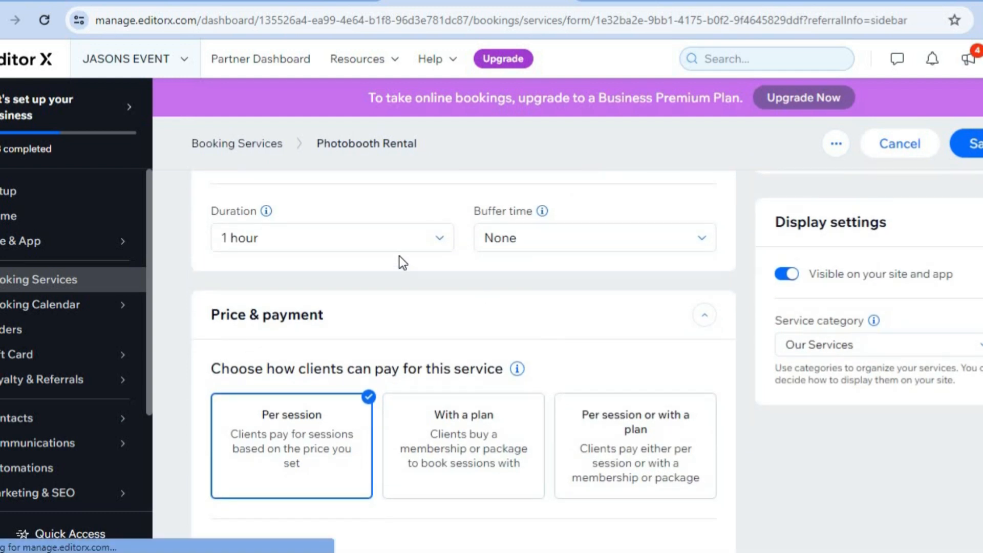
pyautogui.click(428, 253)
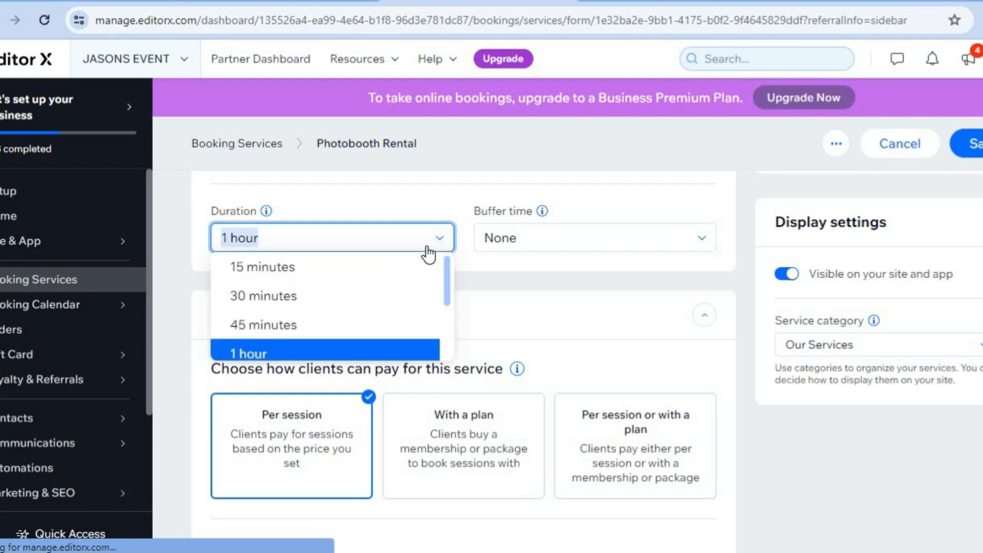
pyautogui.click(538, 302)
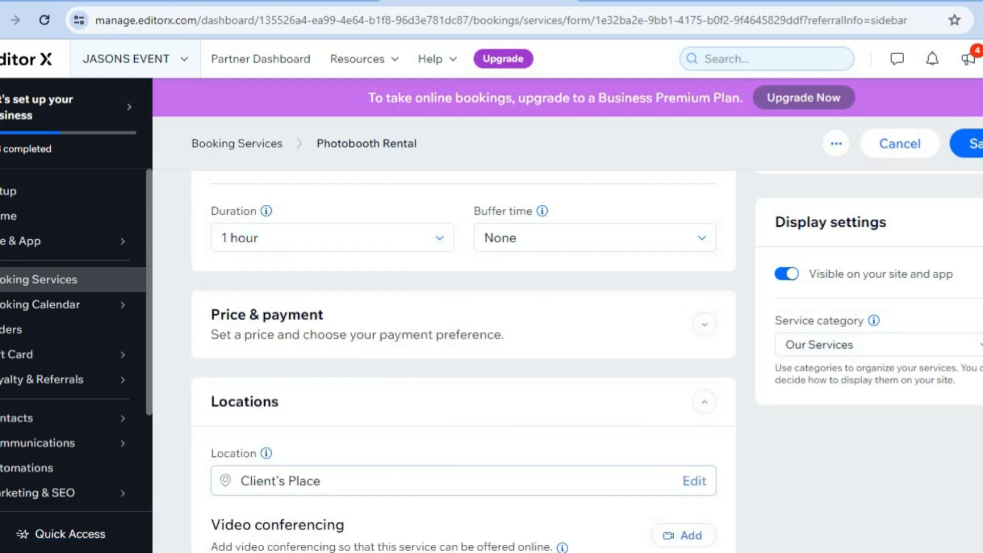
pyautogui.scroll(-7, 463, 361)
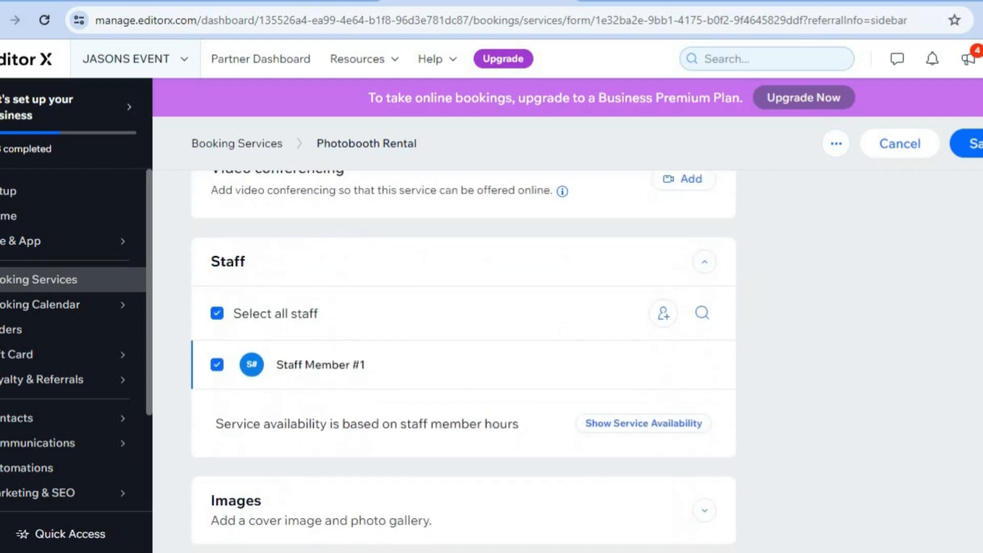
pyautogui.scroll(-3, 463, 361)
pyautogui.scroll(7, 463, 361)
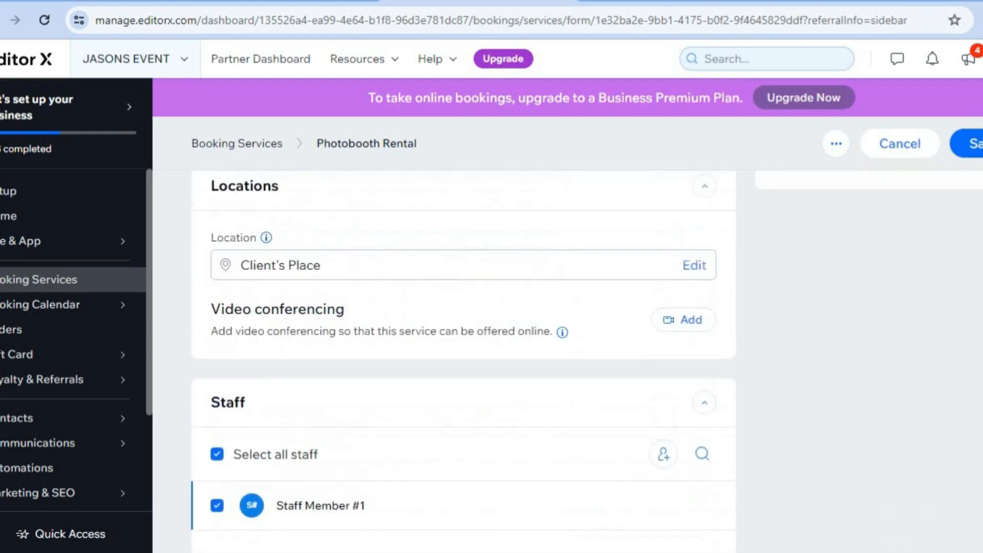
pyautogui.scroll(3, 662, 247)
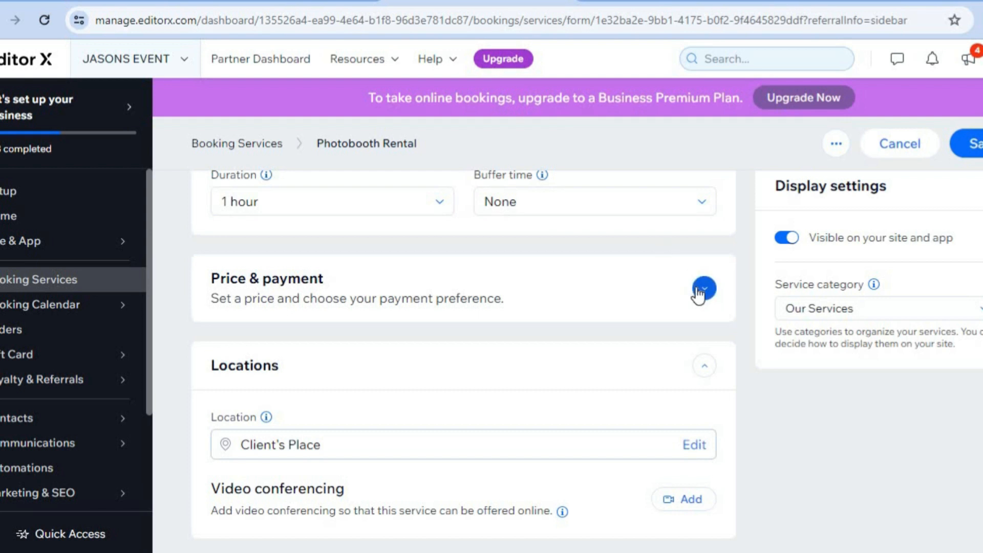
# Set the Photobooth Rental per-session price to J$8, save the service, and dismiss the upgrade prompt.
pyautogui.click(702, 290)
pyautogui.scroll(-2, 696, 294)
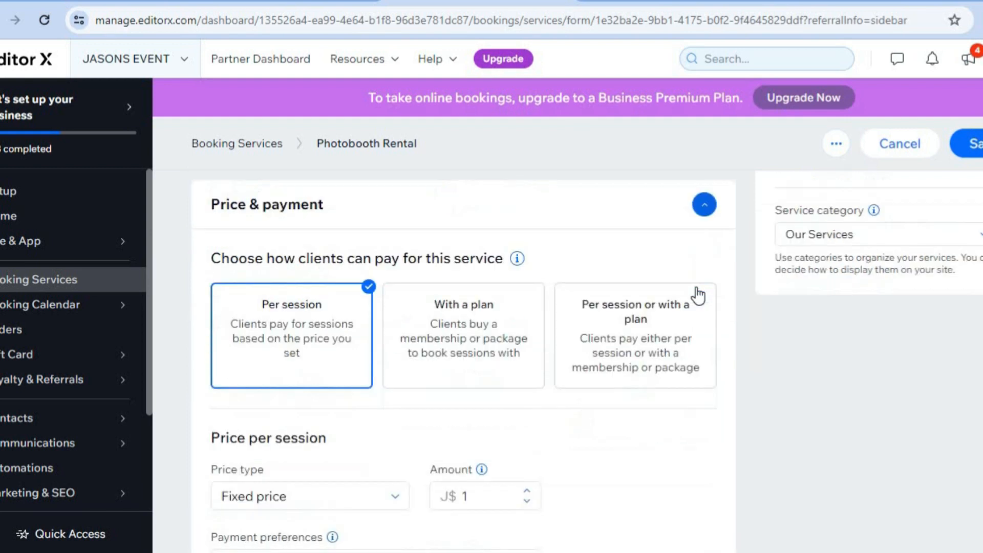
pyautogui.doubleClick(485, 454)
pyautogui.write('8')
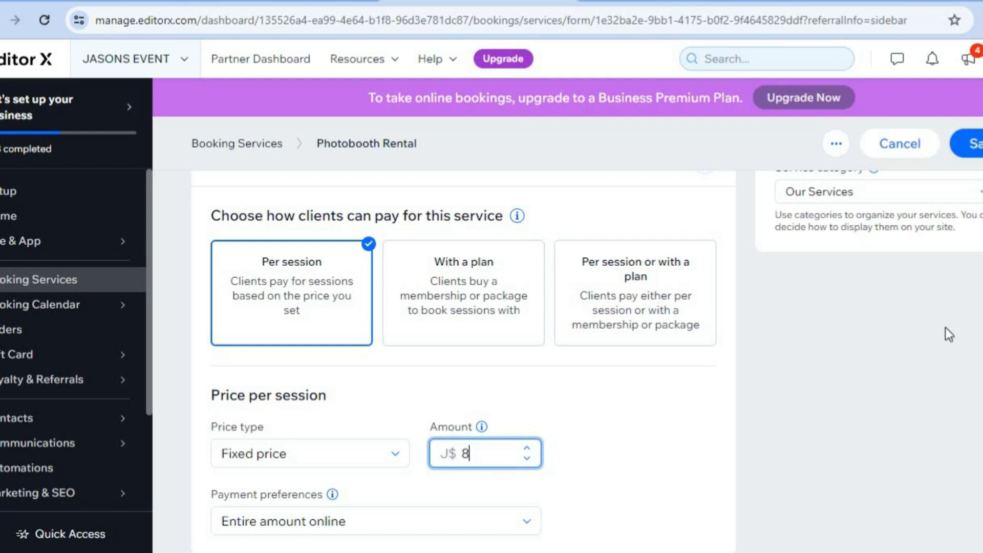
pyautogui.click(979, 153)
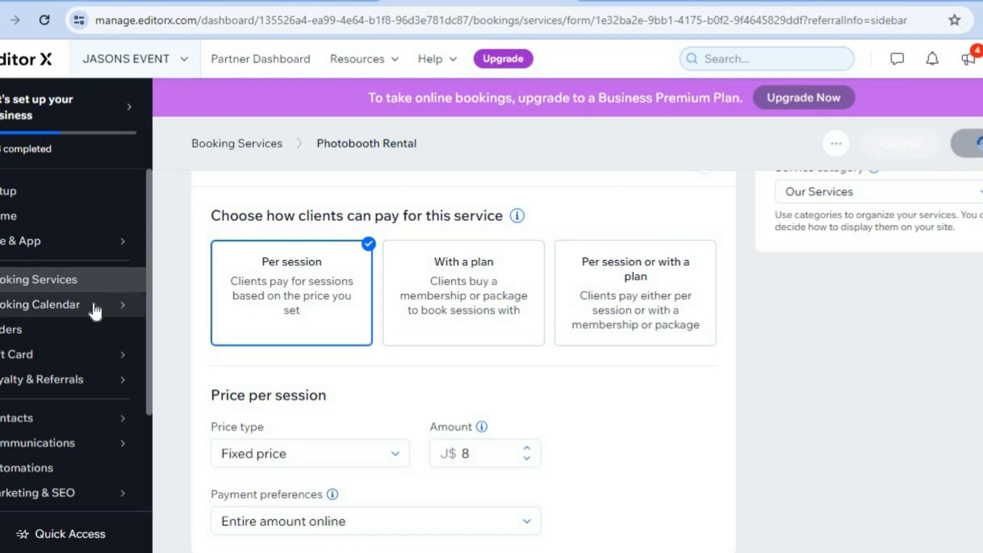
pyautogui.moveTo(61, 313)
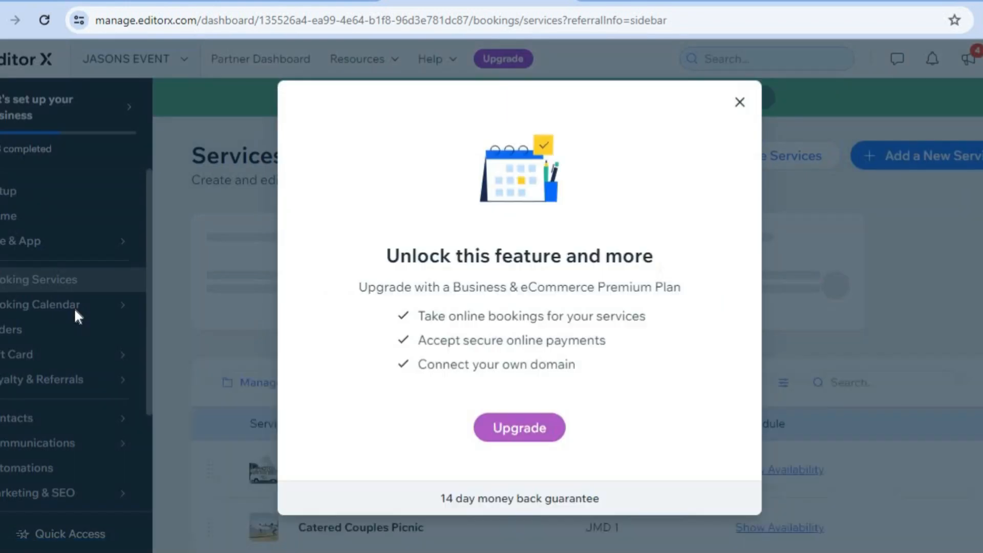
pyautogui.click(741, 104)
# Open the Payments page under Billing & Payments and go to managing payment methods.
pyautogui.moveTo(139, 322)
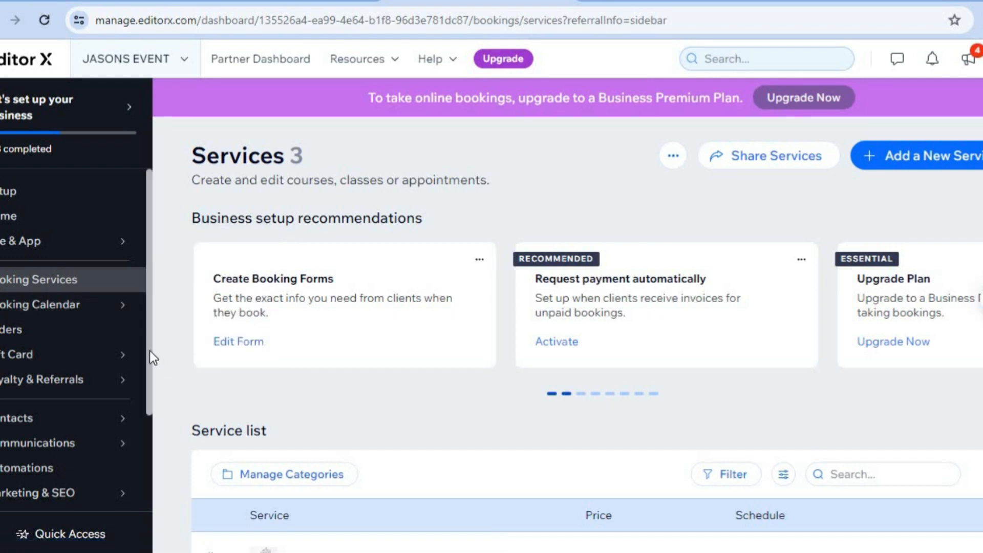
pyautogui.moveTo(150, 360); pyautogui.dragTo(147, 445)
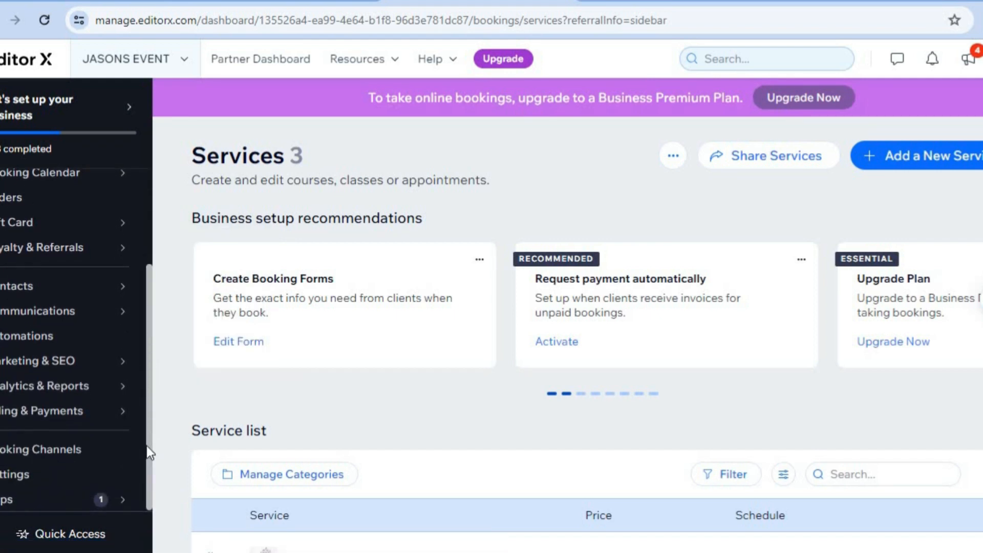
pyautogui.moveTo(70, 223)
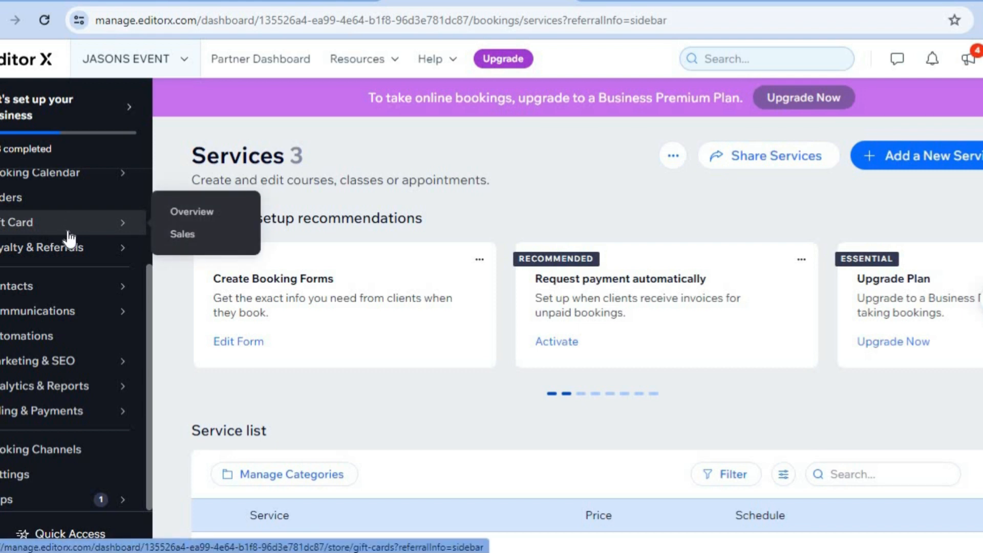
pyautogui.moveTo(147, 288)
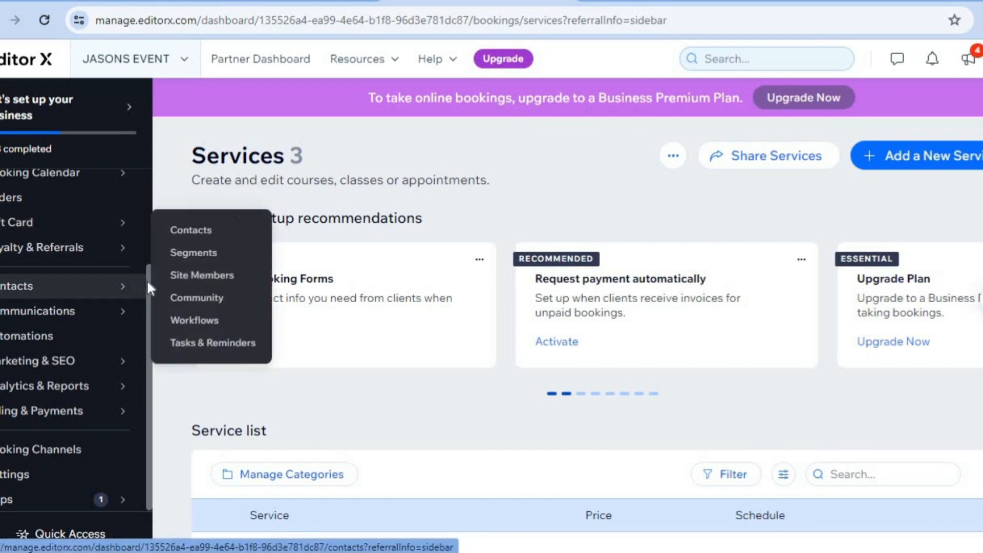
pyautogui.moveTo(140, 423)
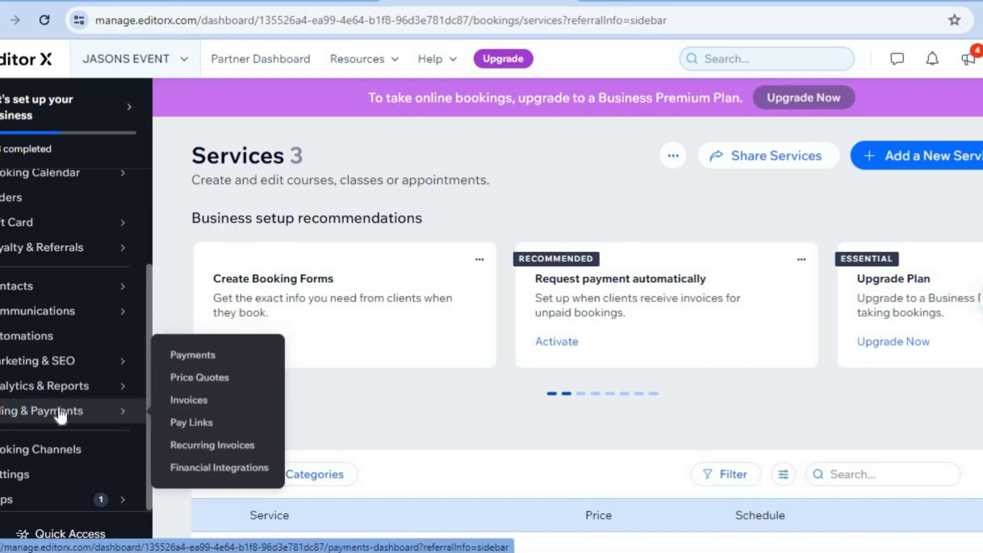
pyautogui.click(197, 366)
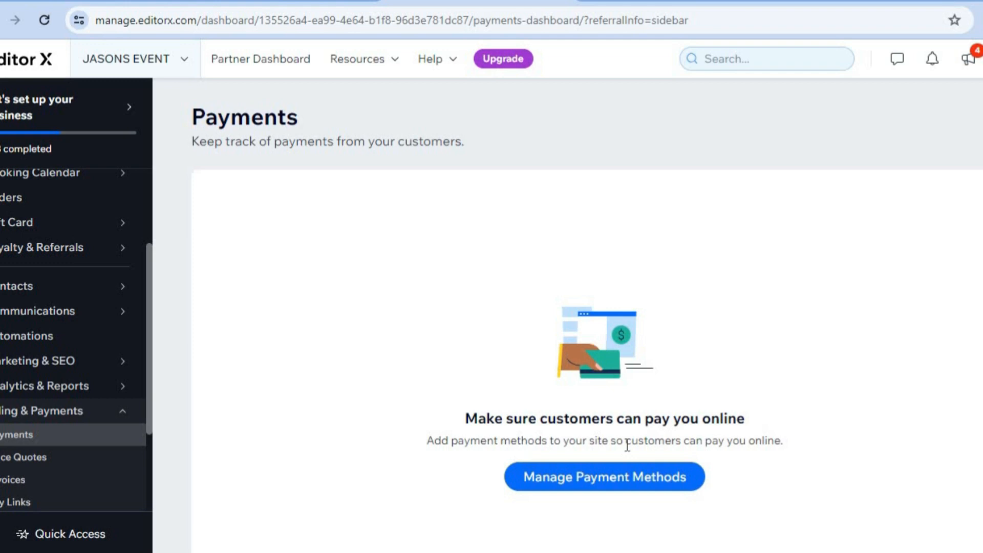
pyautogui.click(595, 484)
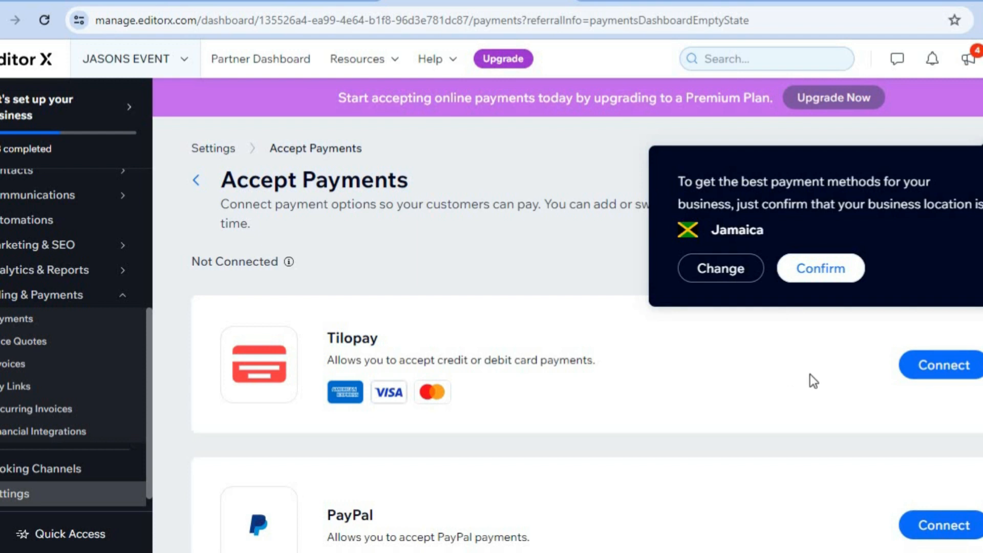
# Change the business location for payments from the country list to United States.
pyautogui.scroll(-5, 563, 359)
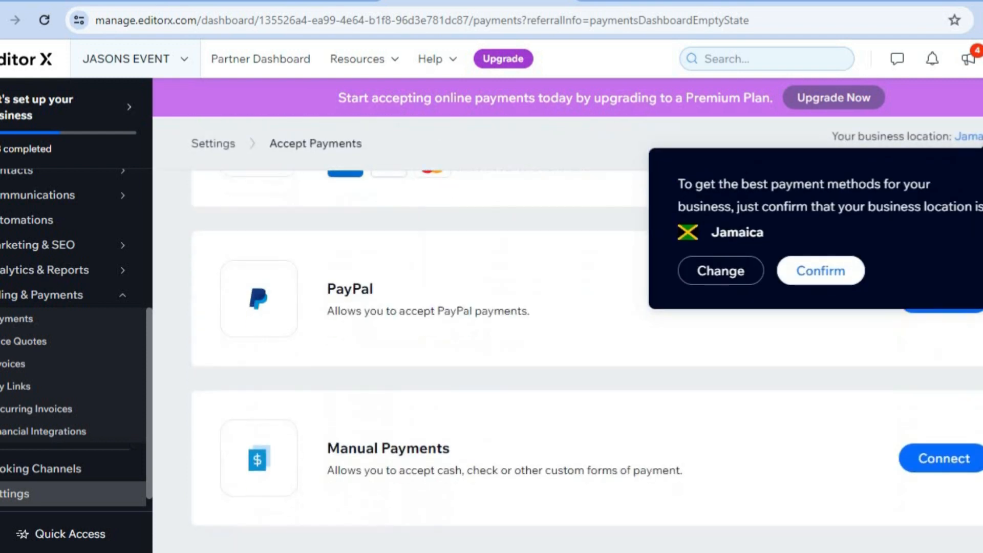
pyautogui.scroll(4, 563, 358)
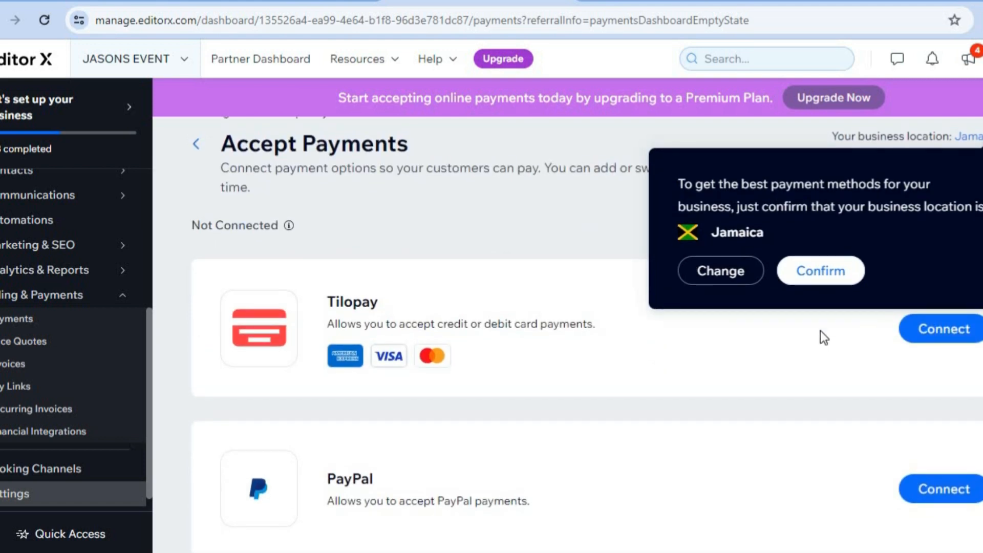
pyautogui.click(721, 271)
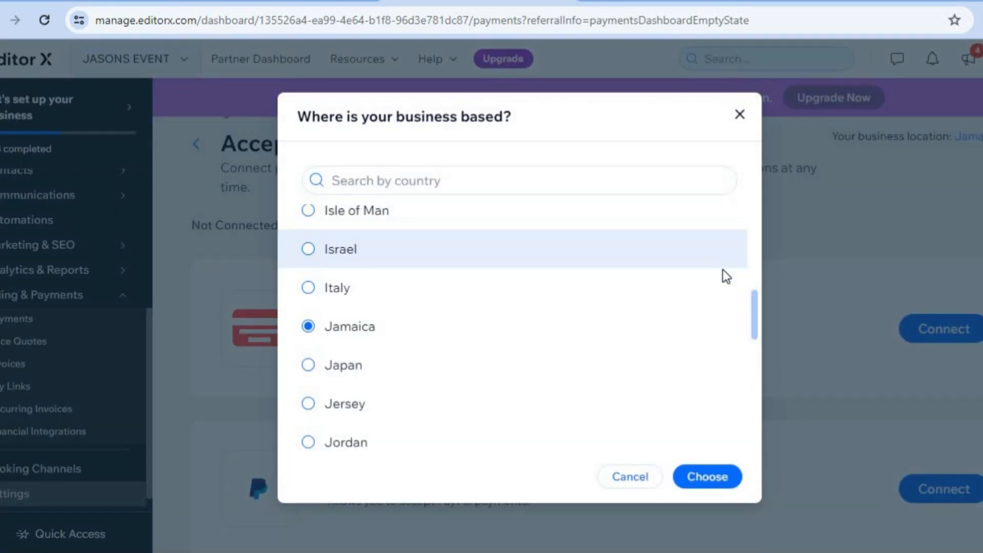
pyautogui.click(510, 187)
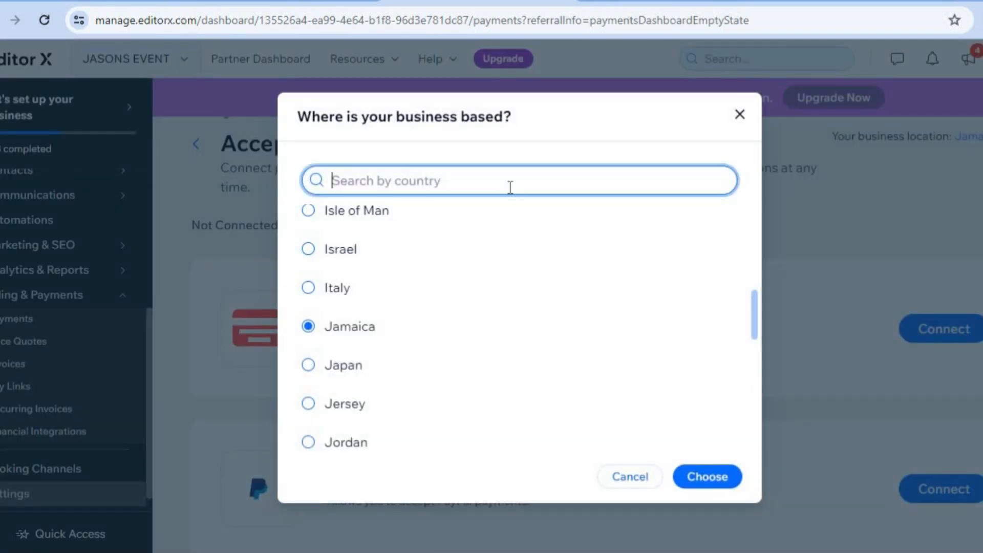
pyautogui.write('UNITED')
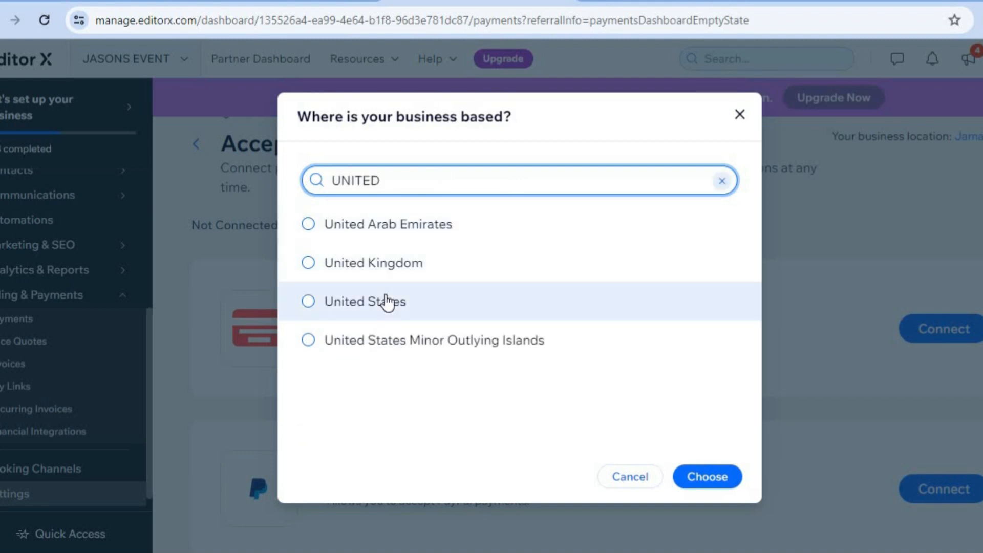
pyautogui.click(387, 302)
pyautogui.click(711, 480)
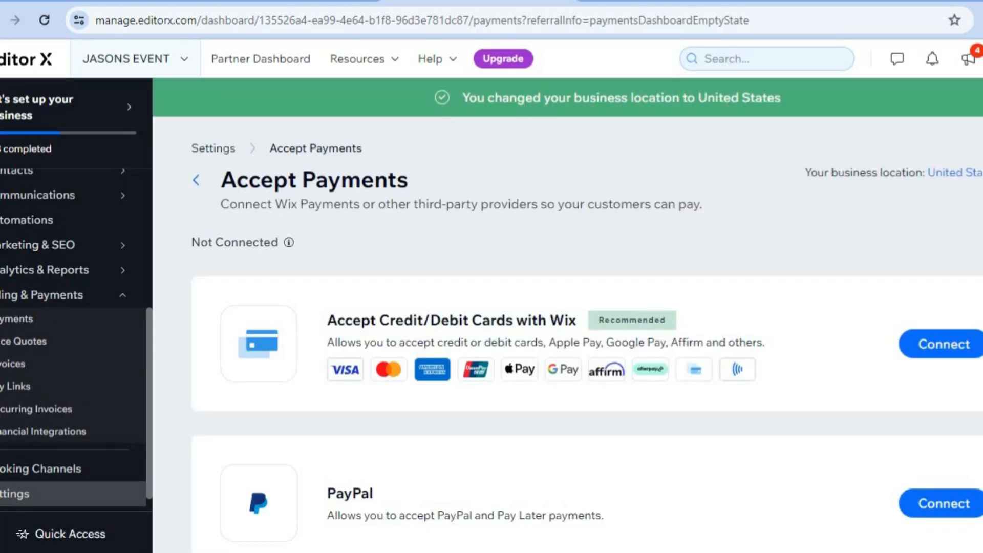
# Open the More Payment Options list of additional payment providers.
pyautogui.scroll(-1, 587, 335)
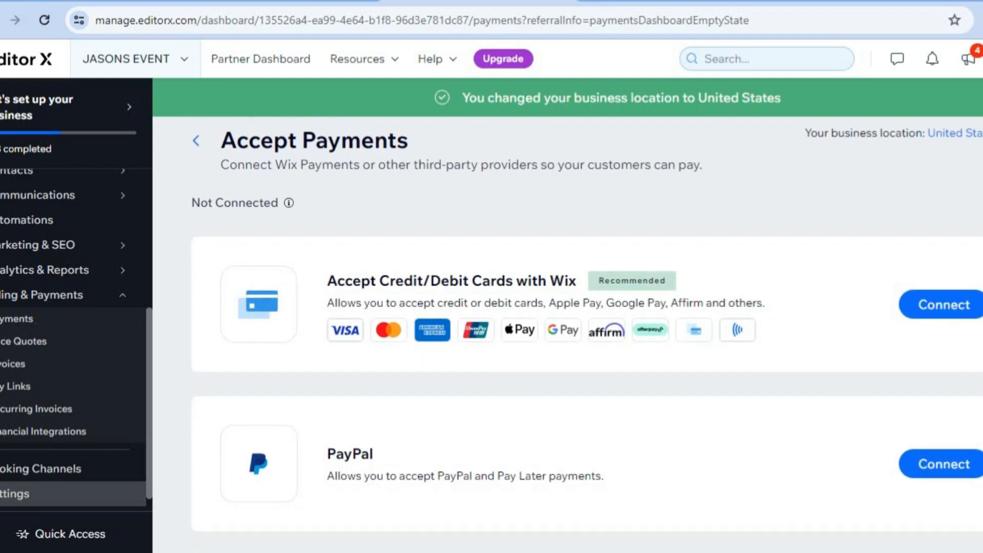
pyautogui.scroll(-2, 586, 333)
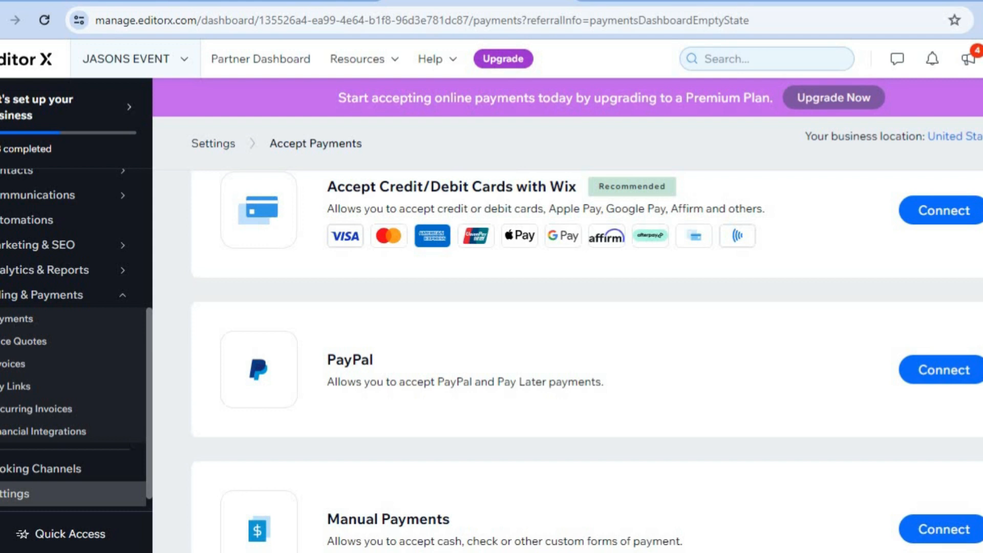
pyautogui.scroll(-3, 586, 358)
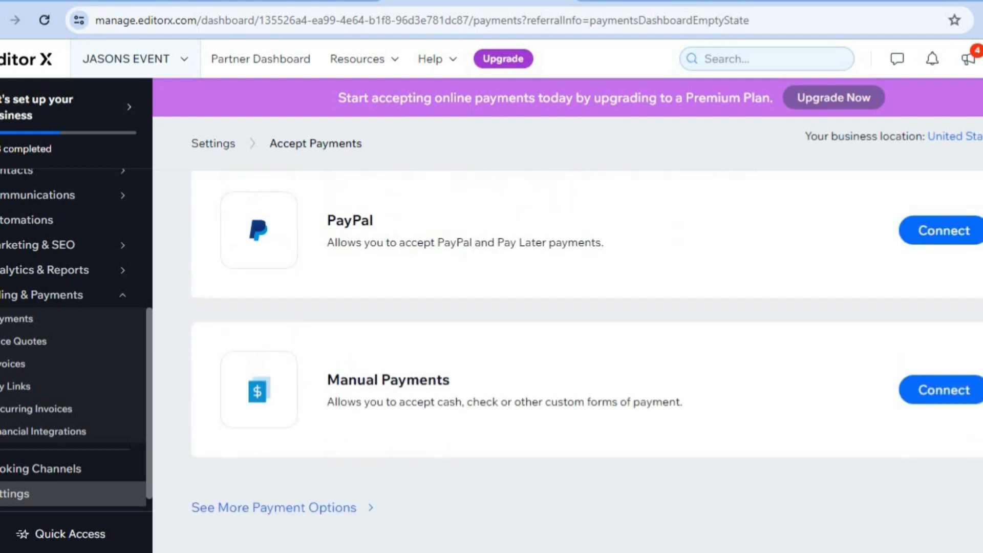
pyautogui.click(314, 509)
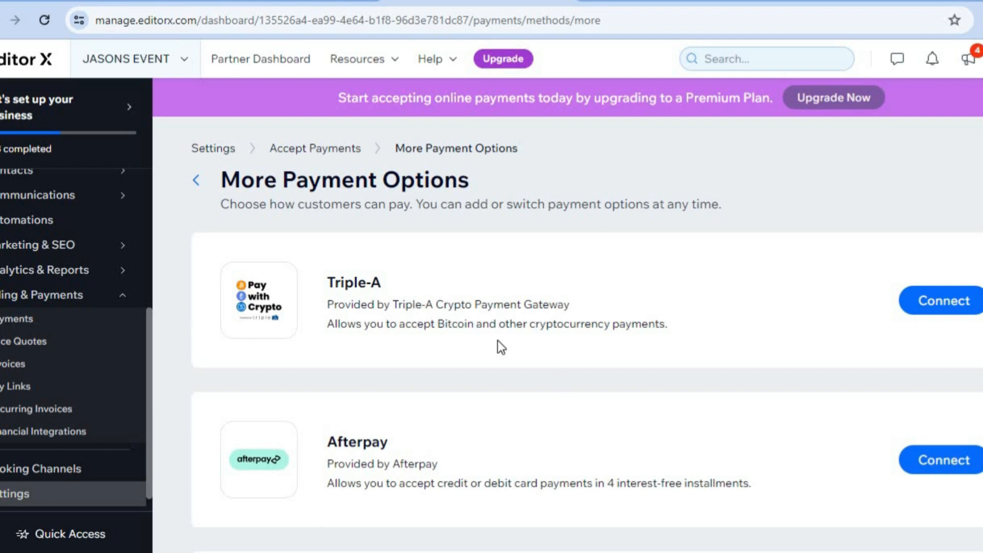
# Scroll through the additional payment providers and return to the business Setup checklist.
pyautogui.scroll(-13, 586, 361)
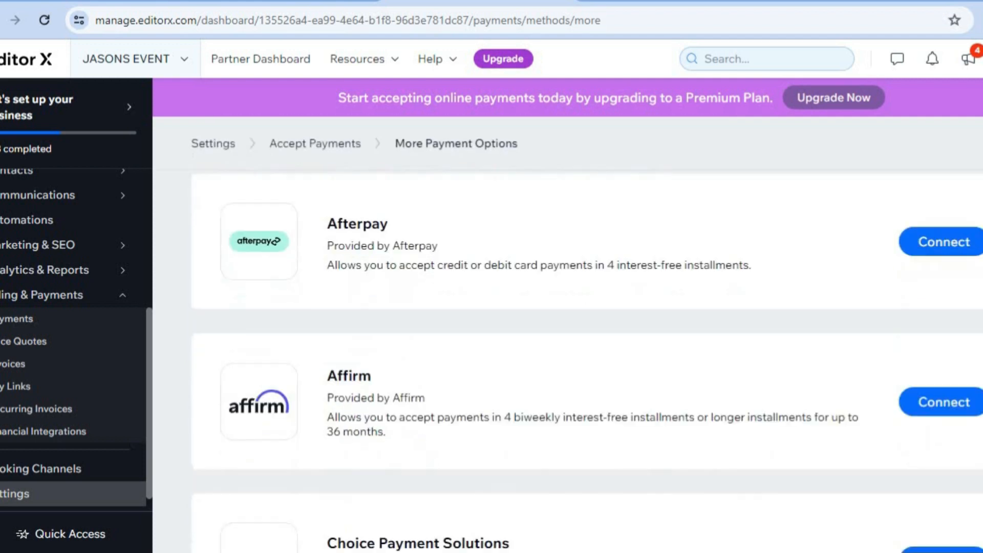
pyautogui.scroll(-15, 587, 362)
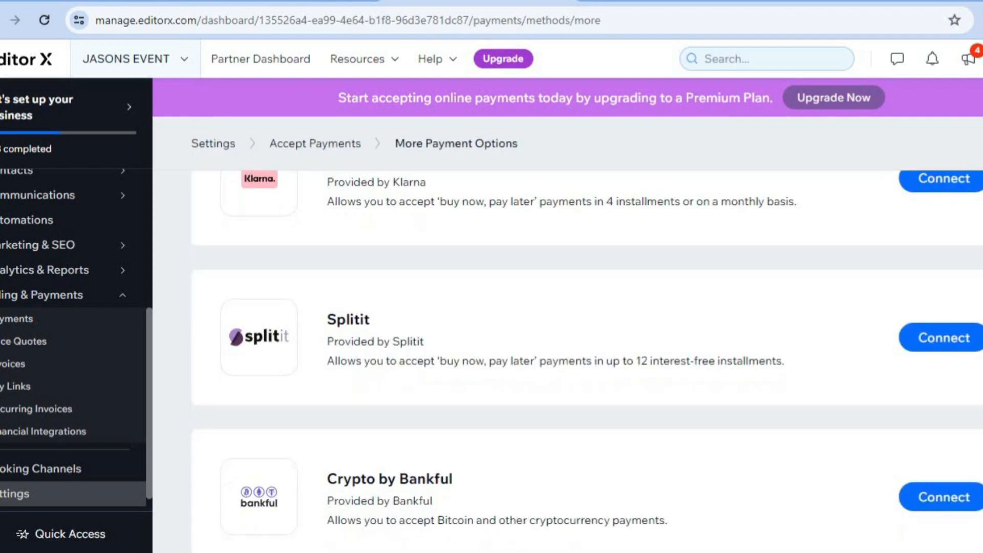
pyautogui.scroll(2, 587, 362)
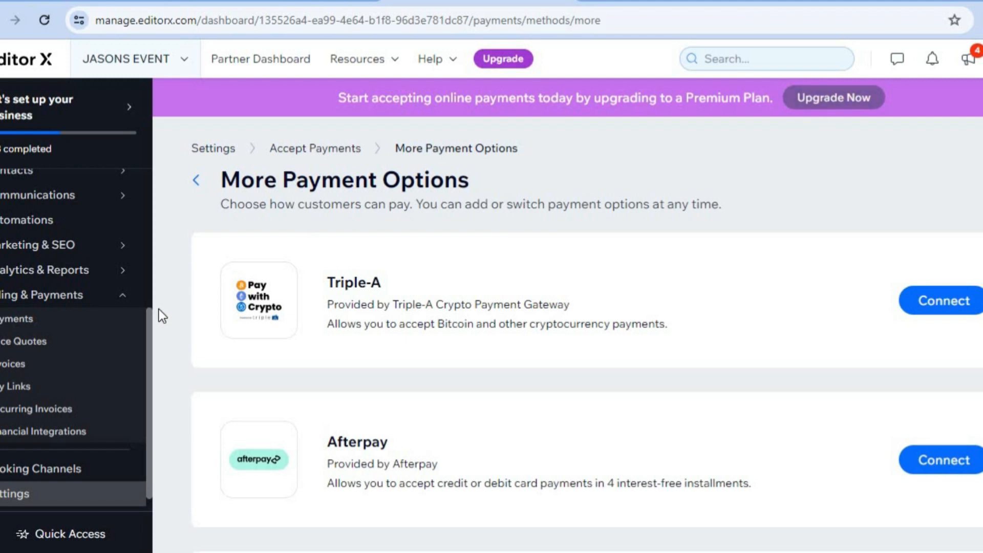
pyautogui.moveTo(152, 323); pyautogui.dragTo(155, 148)
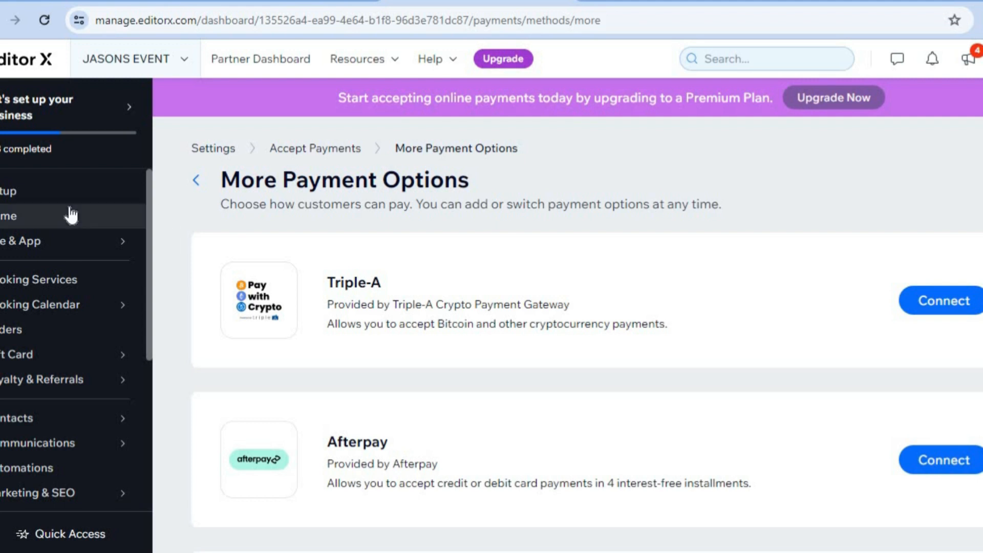
pyautogui.click(50, 200)
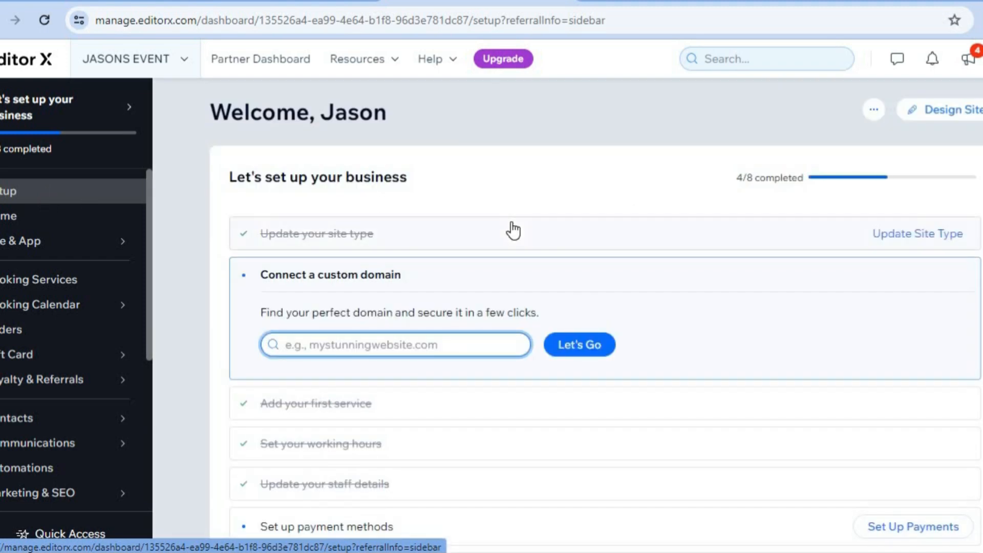
# Choose to customize a designed template and open the Event Planning Company template from the Event Planner results for editing.
pyautogui.click(957, 117)
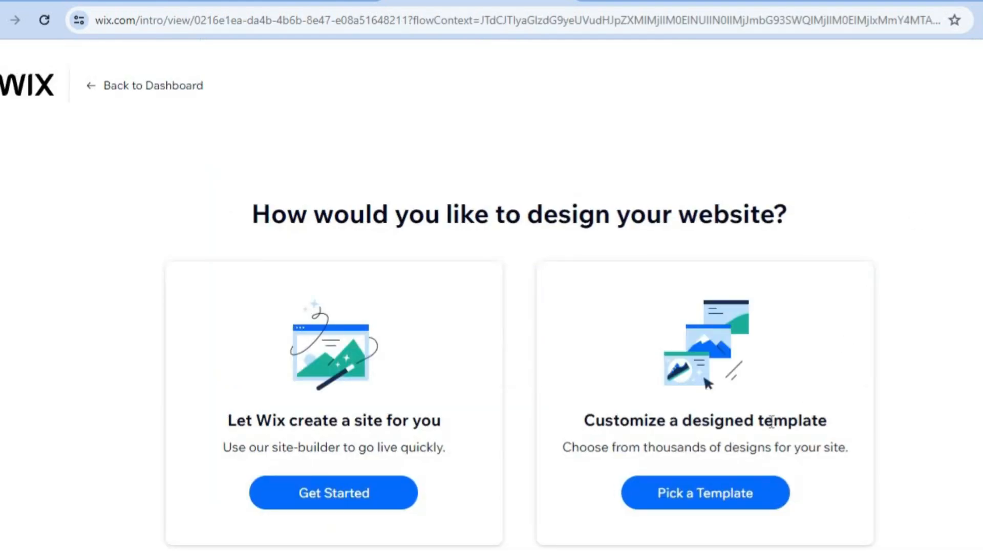
pyautogui.click(685, 499)
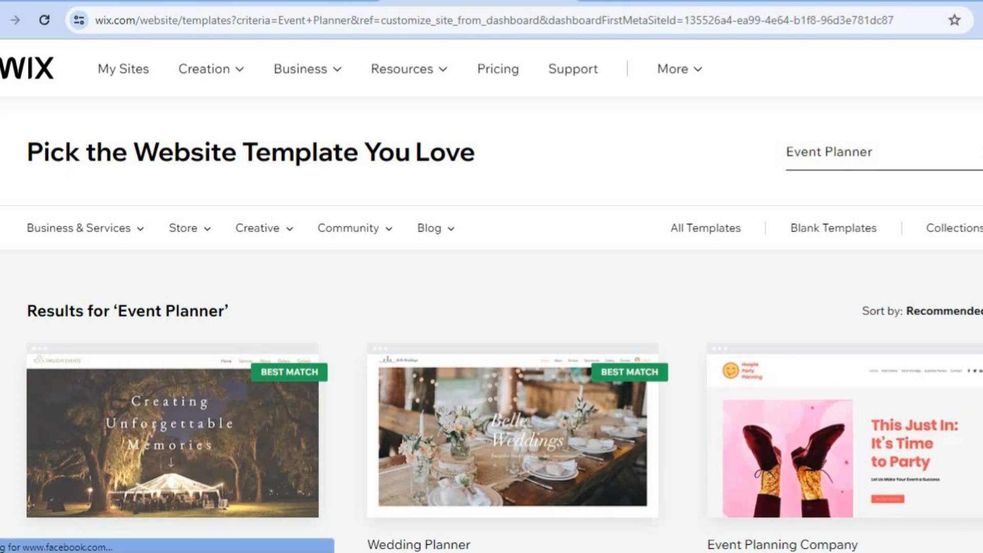
pyautogui.scroll(-3, 491, 300)
pyautogui.scroll(-1, 491, 300)
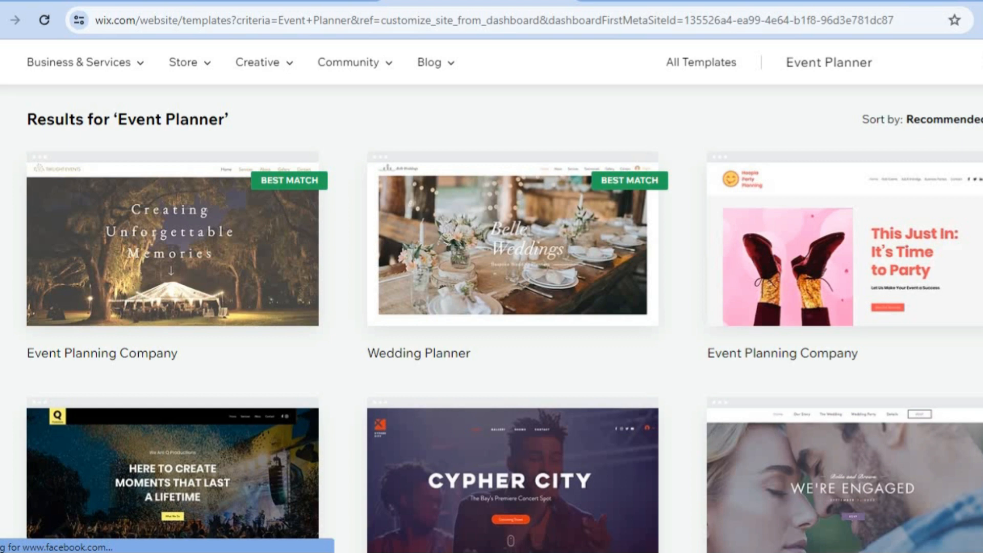
pyautogui.scroll(-1, 491, 332)
pyautogui.scroll(2, 491, 332)
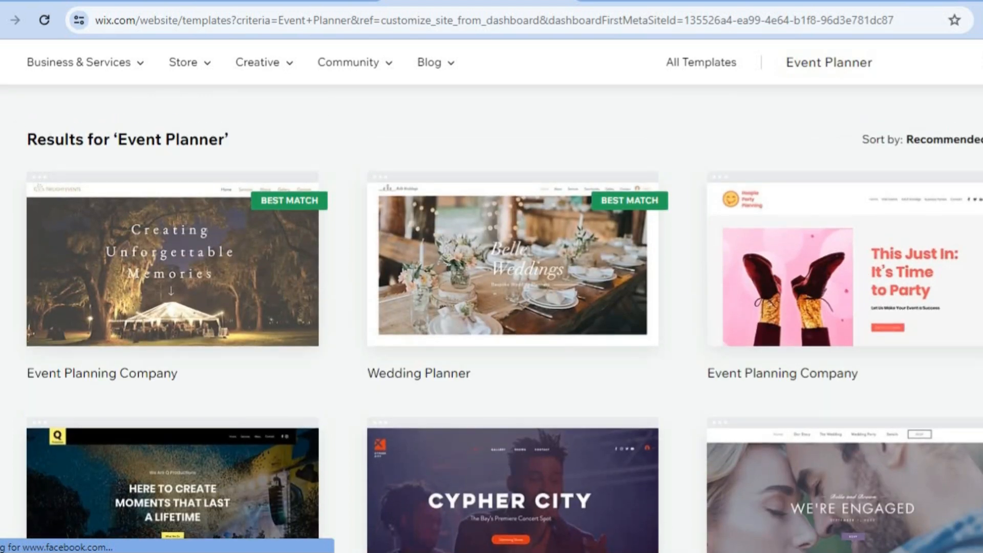
pyautogui.moveTo(193, 287)
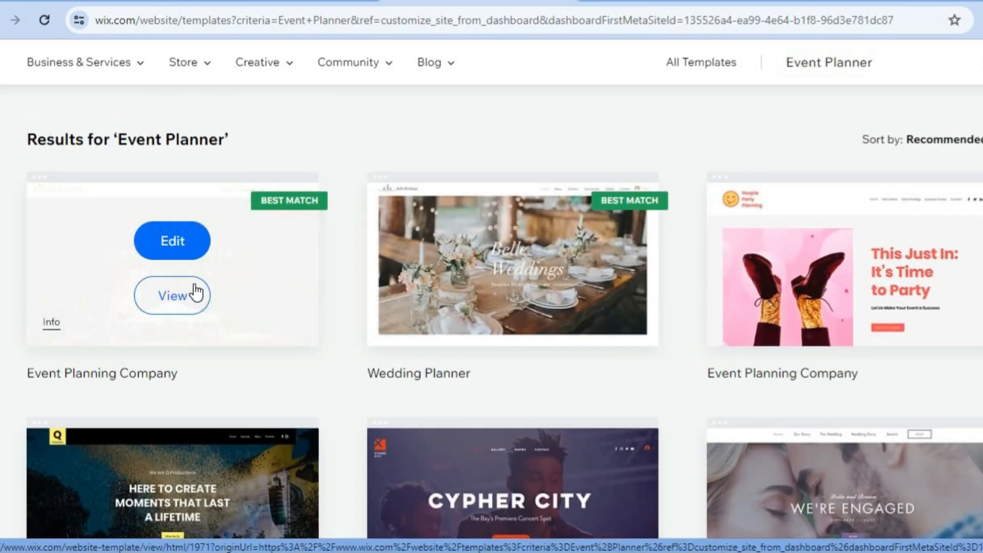
pyautogui.click(165, 241)
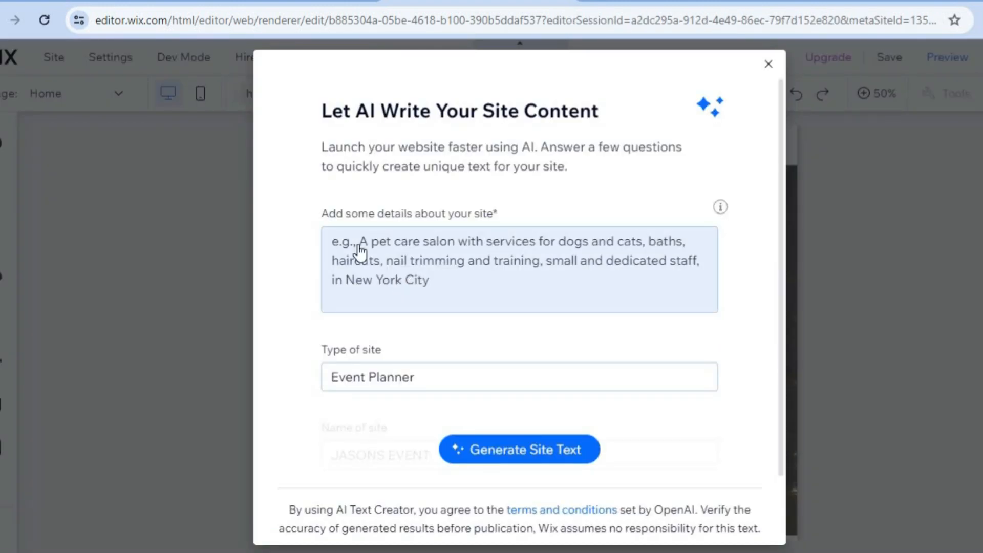
# Close the AI site content dialog and view the template's home page at 100% zoom.
pyautogui.click(378, 267)
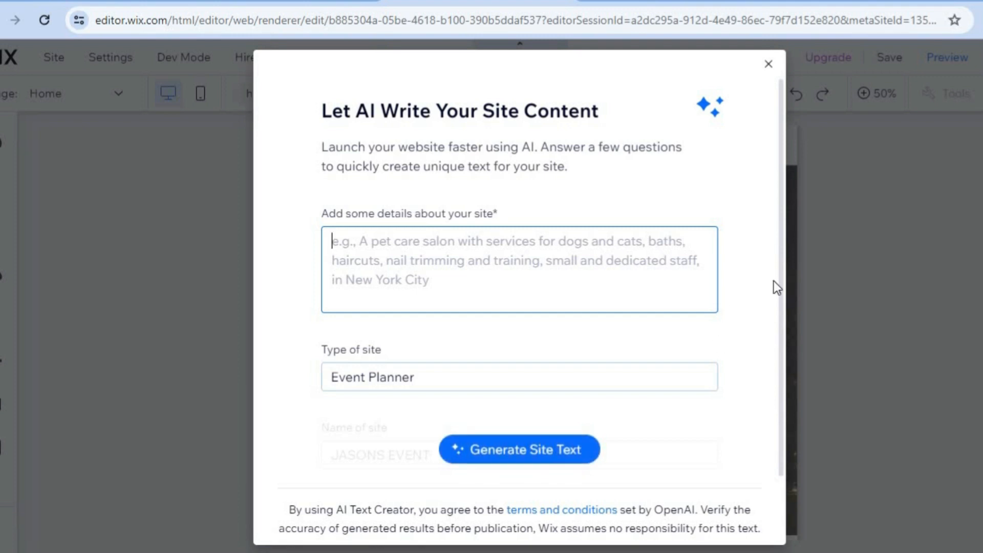
pyautogui.click(767, 63)
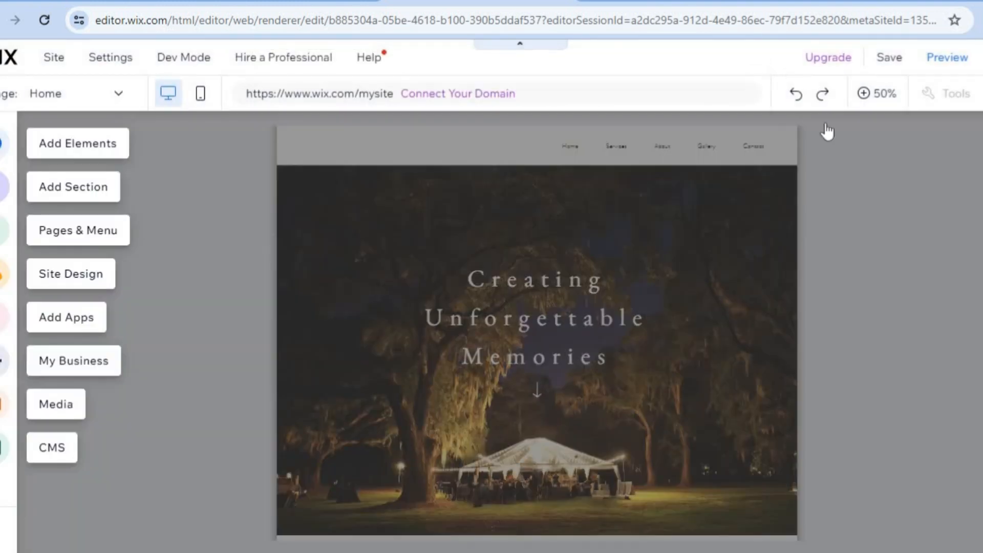
pyautogui.click(879, 95)
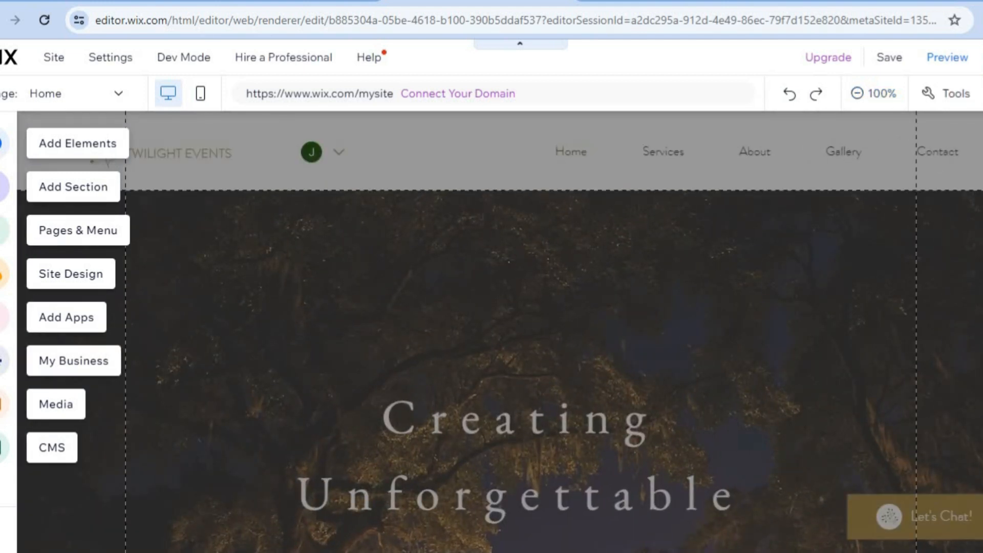
pyautogui.scroll(-5, 520, 332)
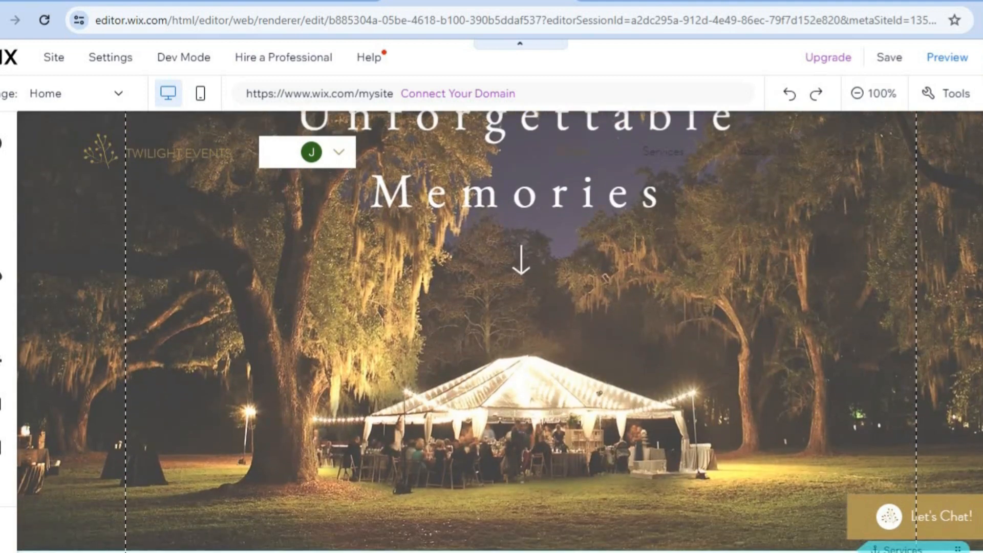
pyautogui.scroll(-5, 604, 278)
pyautogui.scroll(10, 605, 278)
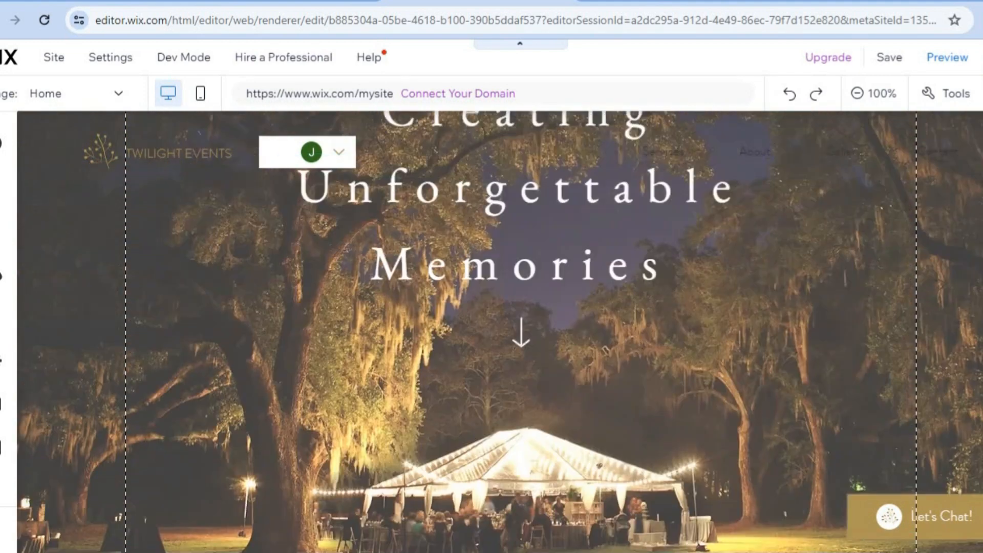
pyautogui.scroll(1, 520, 332)
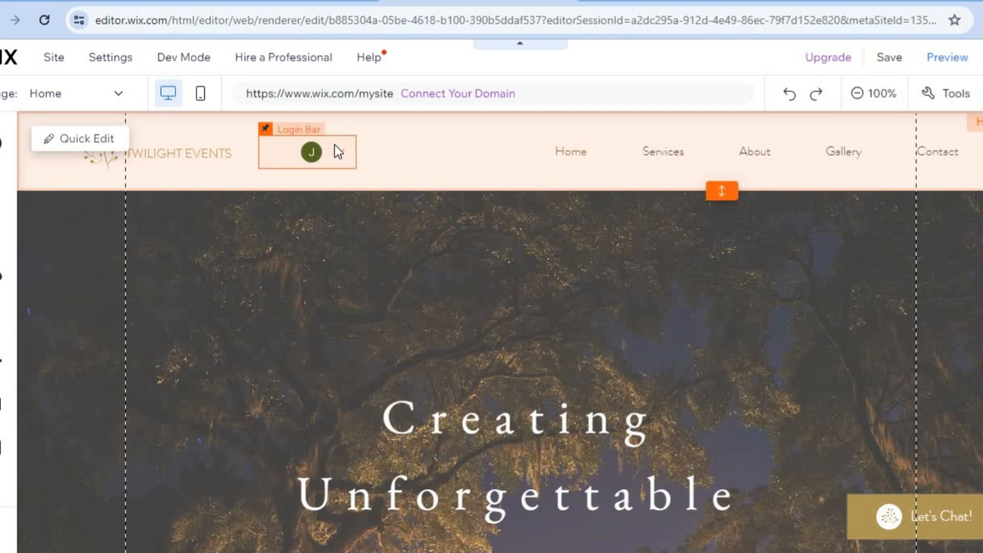
# Inspect the login bar settings and the TWILIGHT EVENTS text settings, closing each without changes.
pyautogui.click(338, 151)
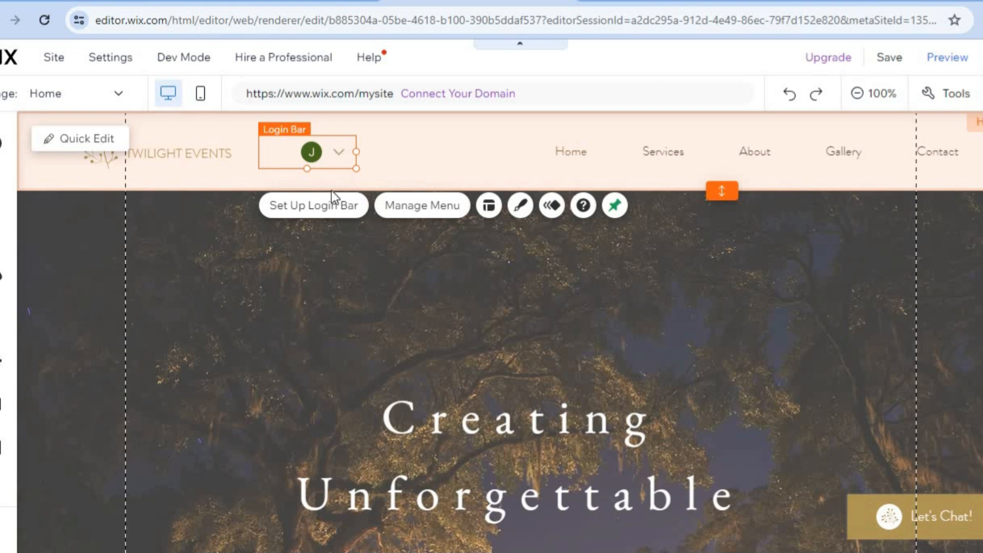
pyautogui.click(324, 215)
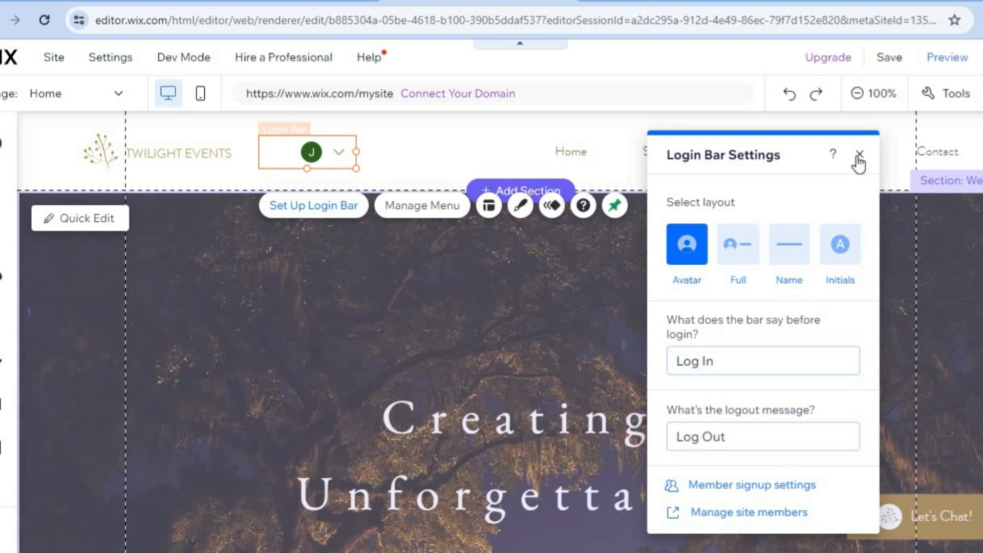
pyautogui.click(859, 154)
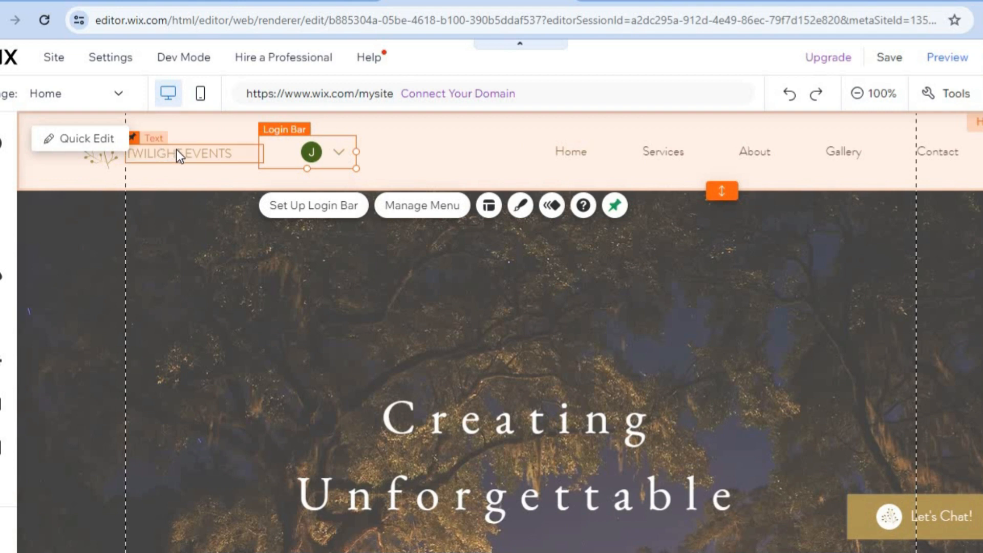
pyautogui.click(177, 151)
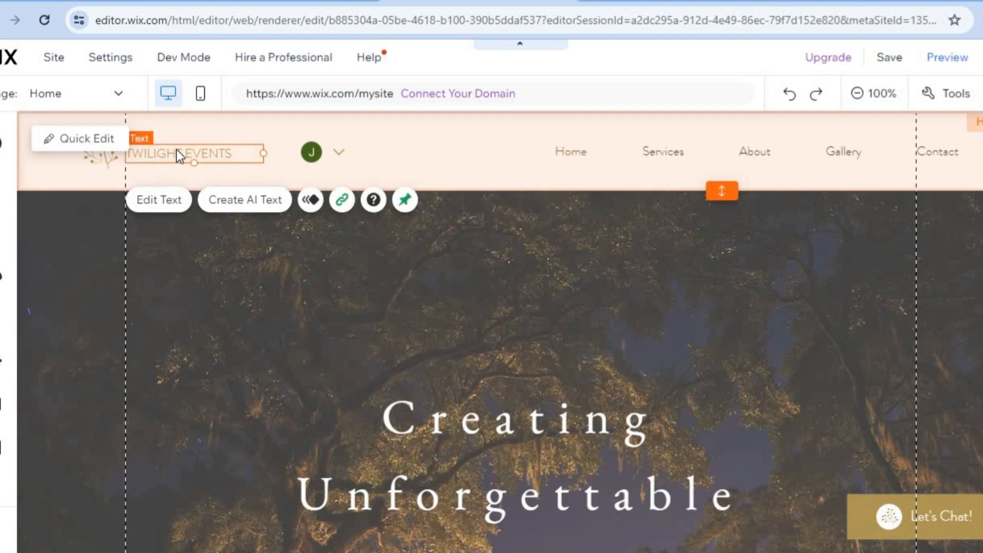
pyautogui.click(151, 204)
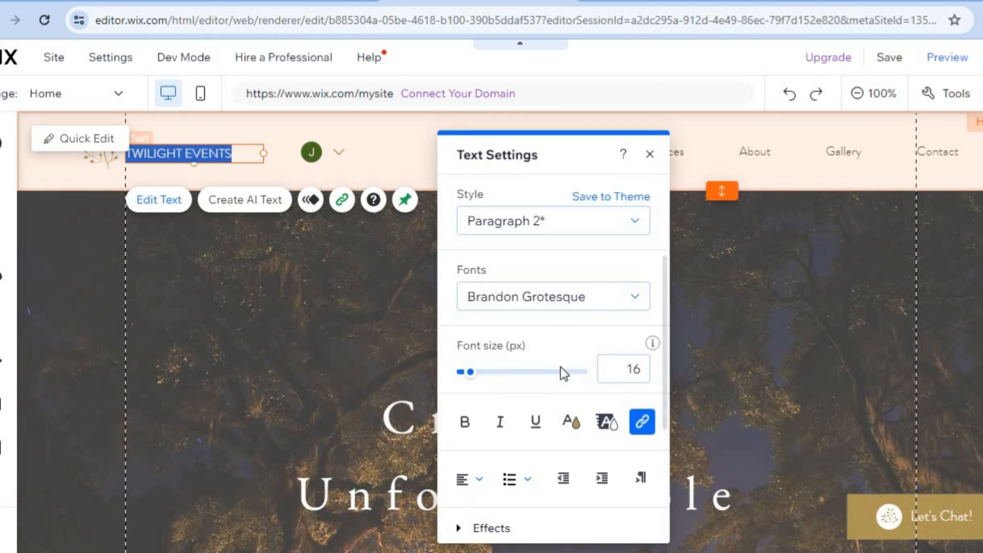
pyautogui.click(649, 153)
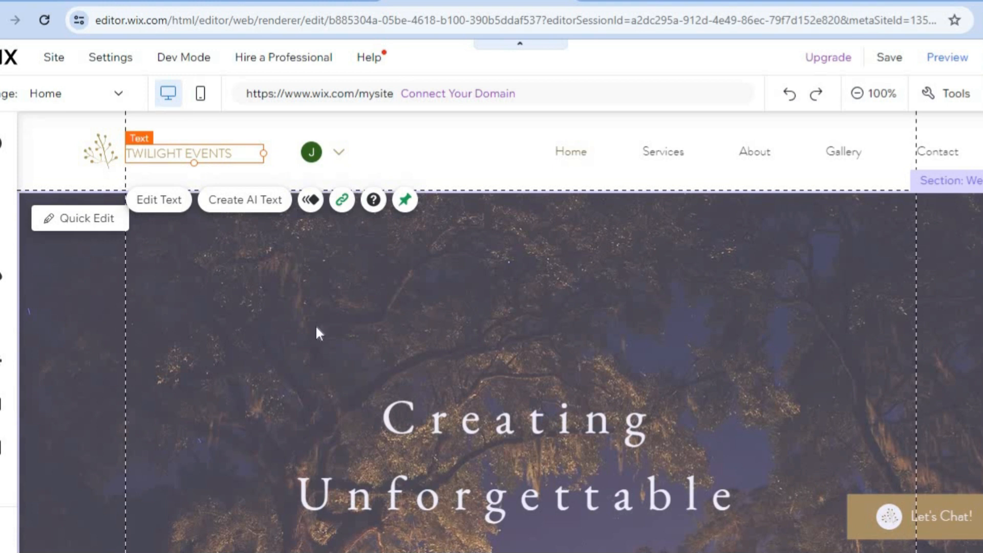
# Open Quick Edit for the Welcome section and browse background image options without changing them.
pyautogui.click(83, 220)
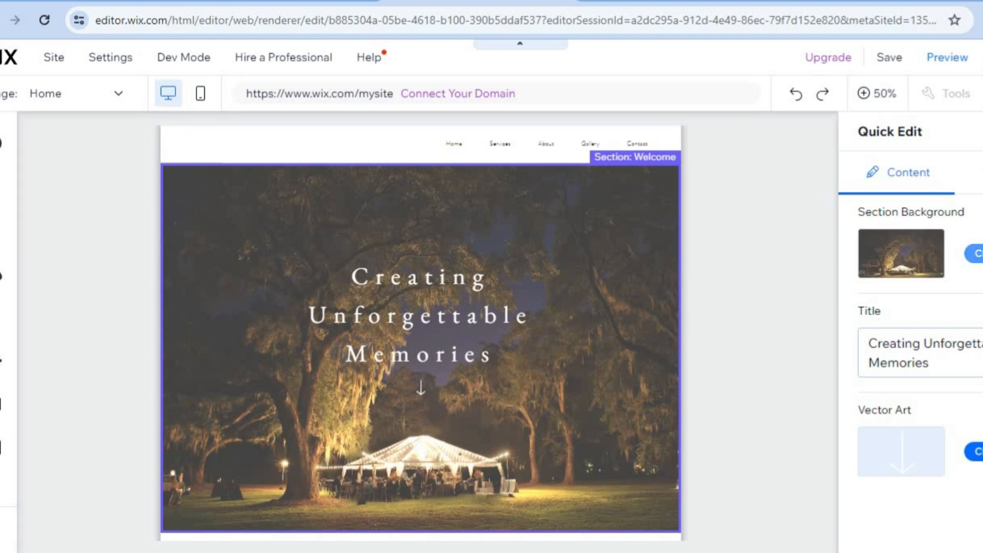
pyautogui.click(975, 253)
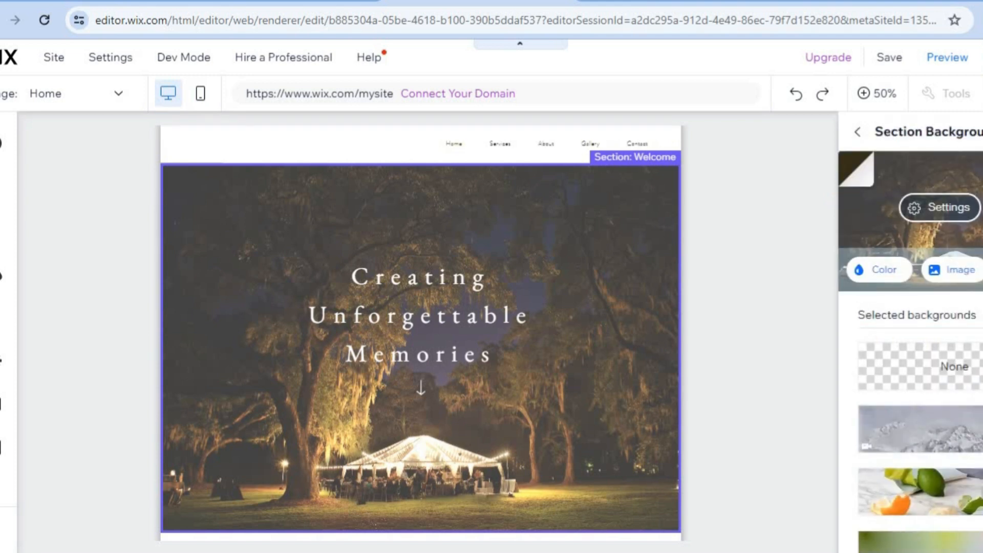
pyautogui.click(959, 270)
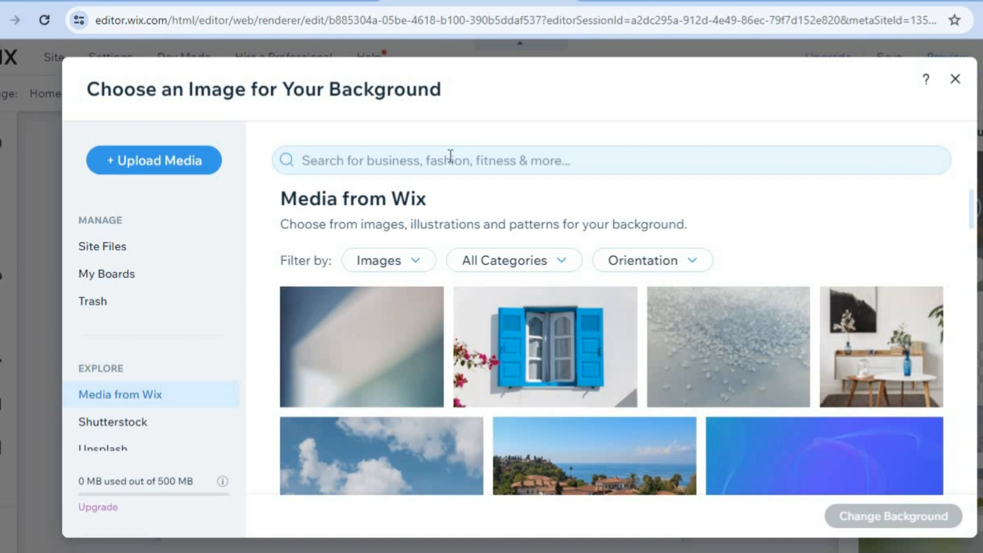
pyautogui.click(955, 80)
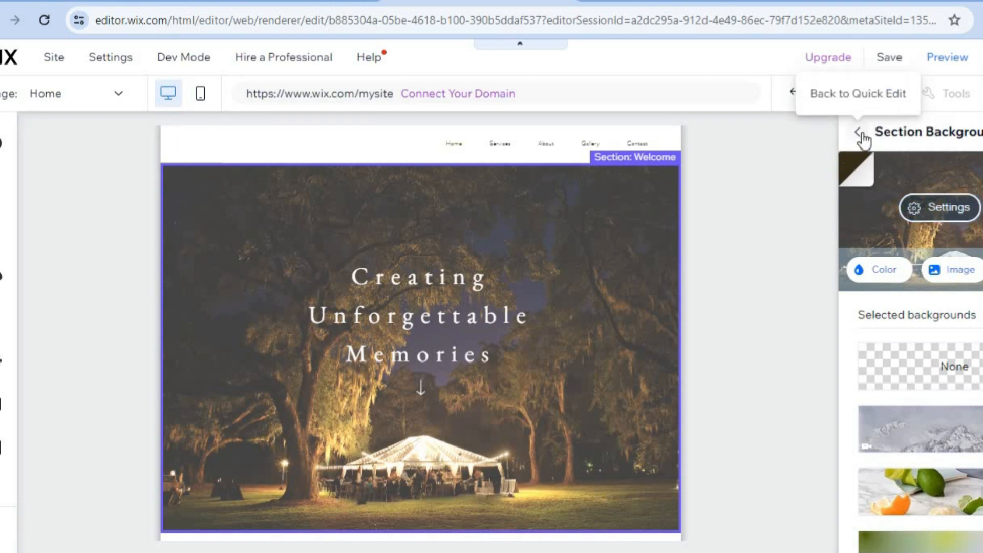
pyautogui.click(859, 135)
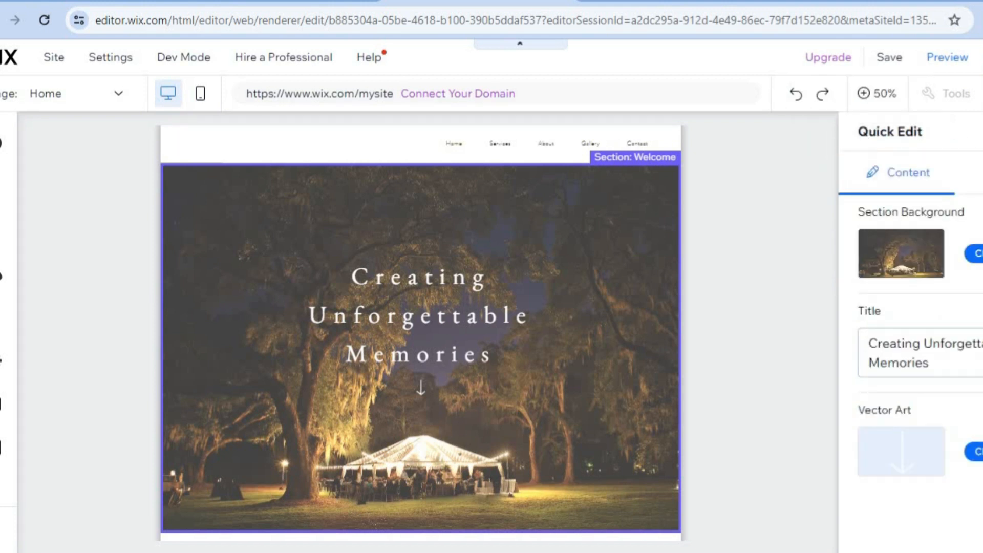
pyautogui.press('Escape')
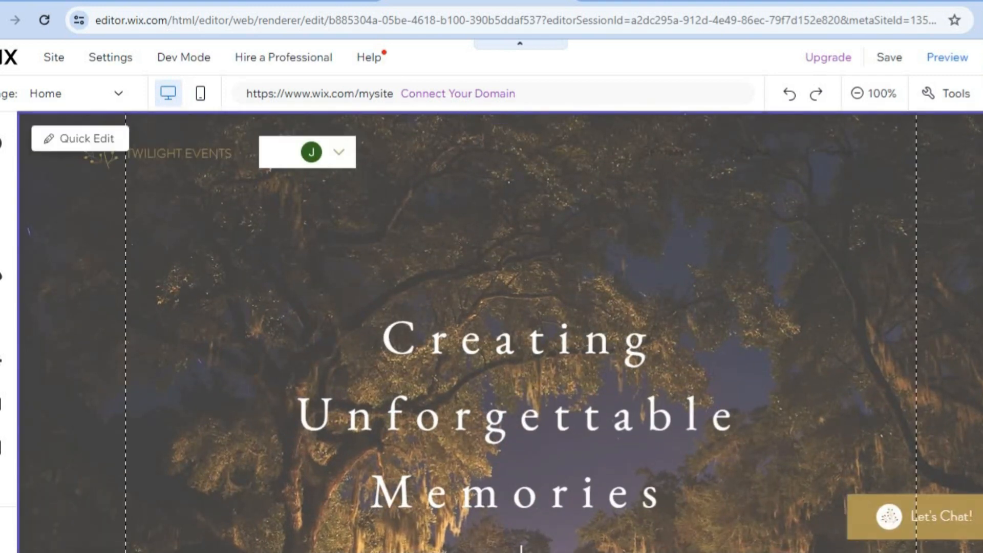
# Browse the Add Elements panel's Button and Embed Code categories, then close the panel.
pyautogui.scroll(-10, 499, 332)
pyautogui.scroll(-3, 500, 331)
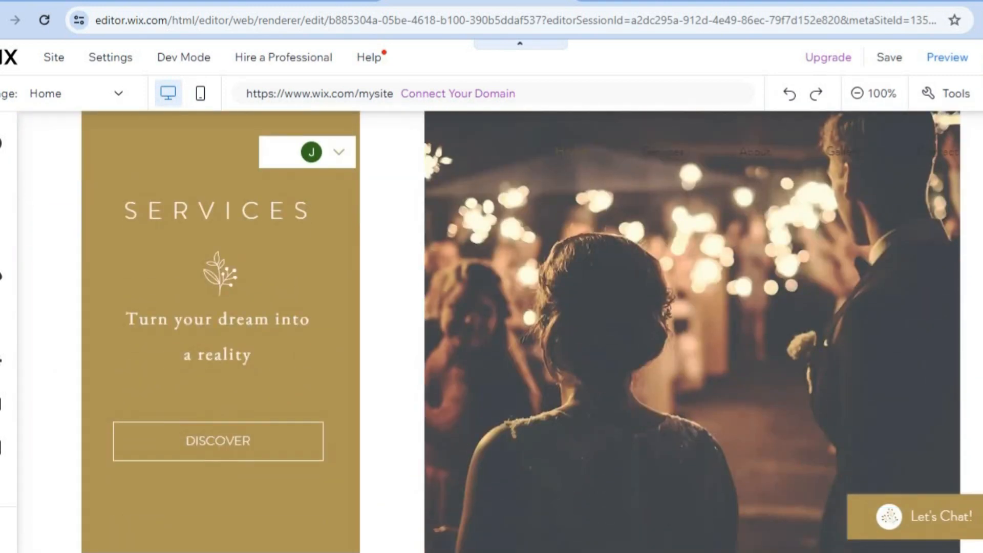
pyautogui.scroll(13, 298, 147)
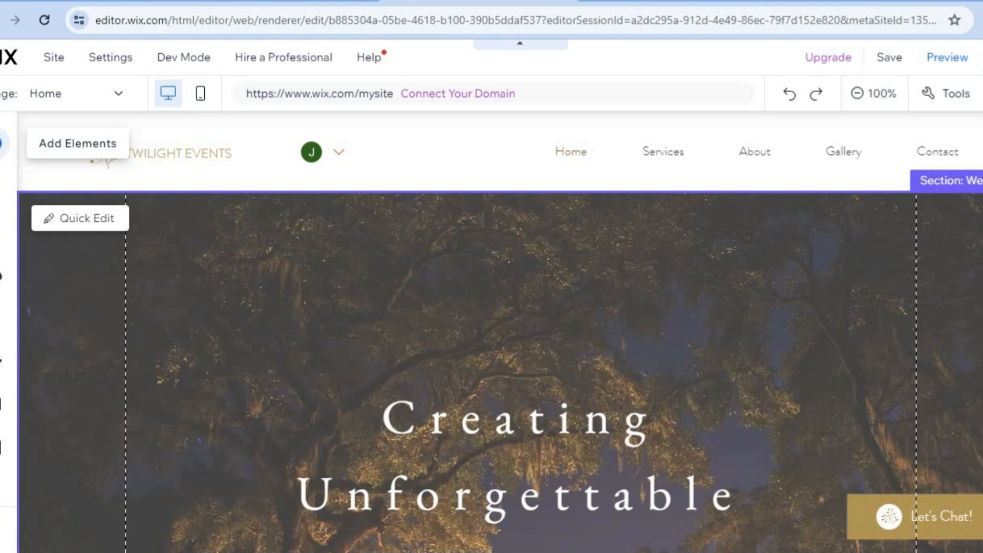
pyautogui.click(2, 143)
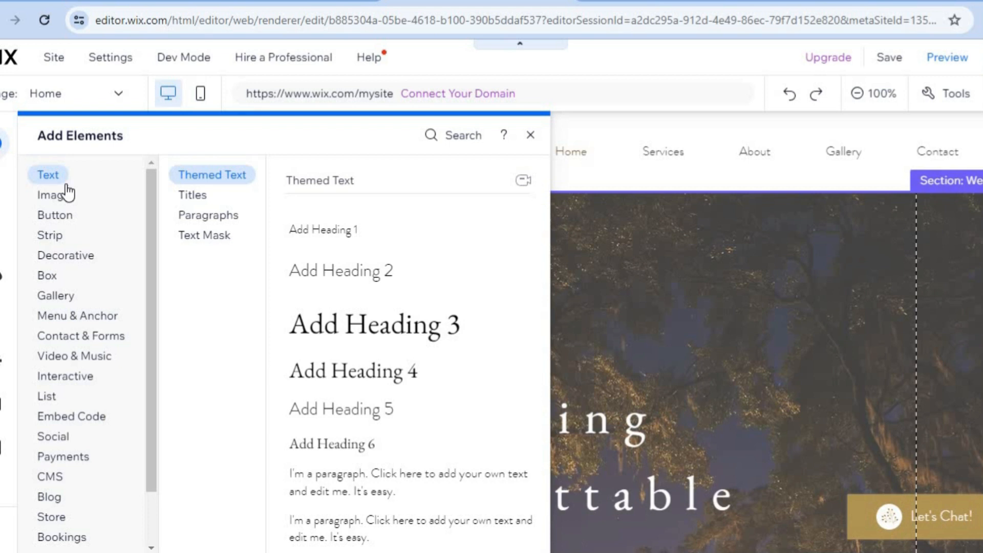
pyautogui.click(57, 215)
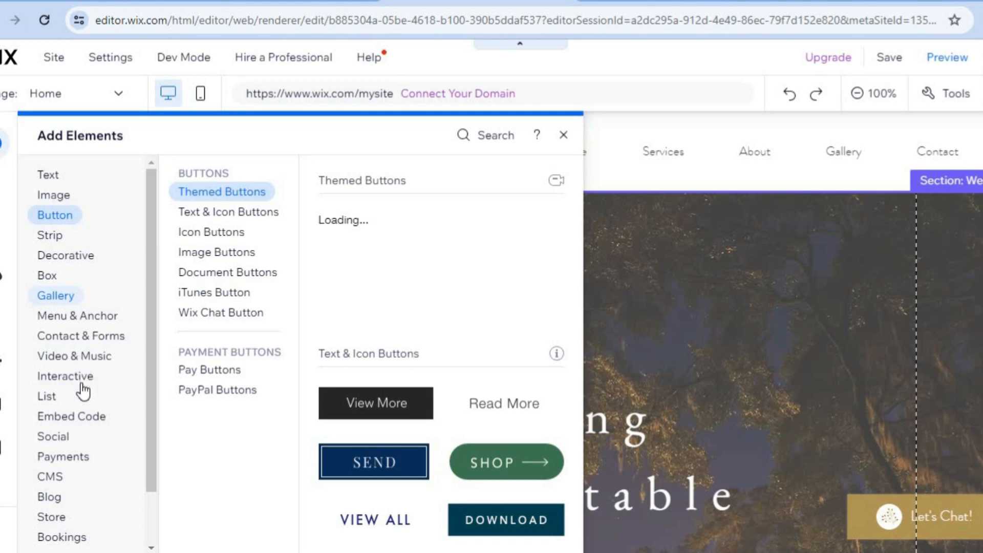
pyautogui.click(97, 423)
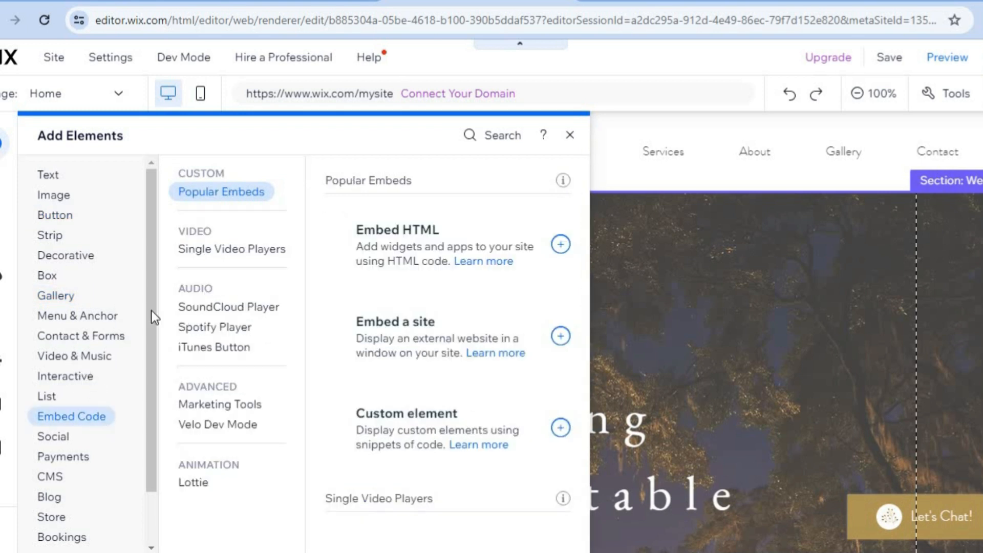
pyautogui.click(245, 345)
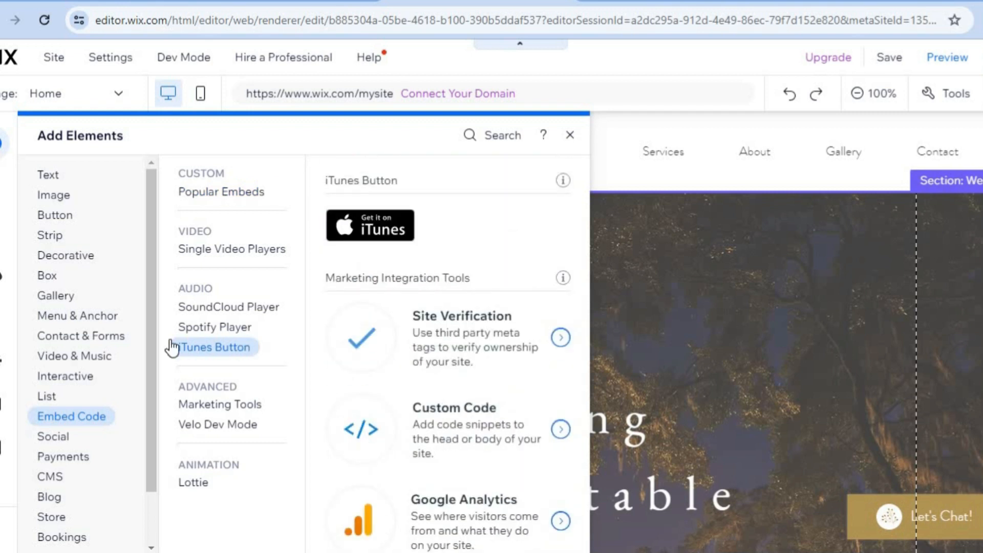
pyautogui.click(569, 142)
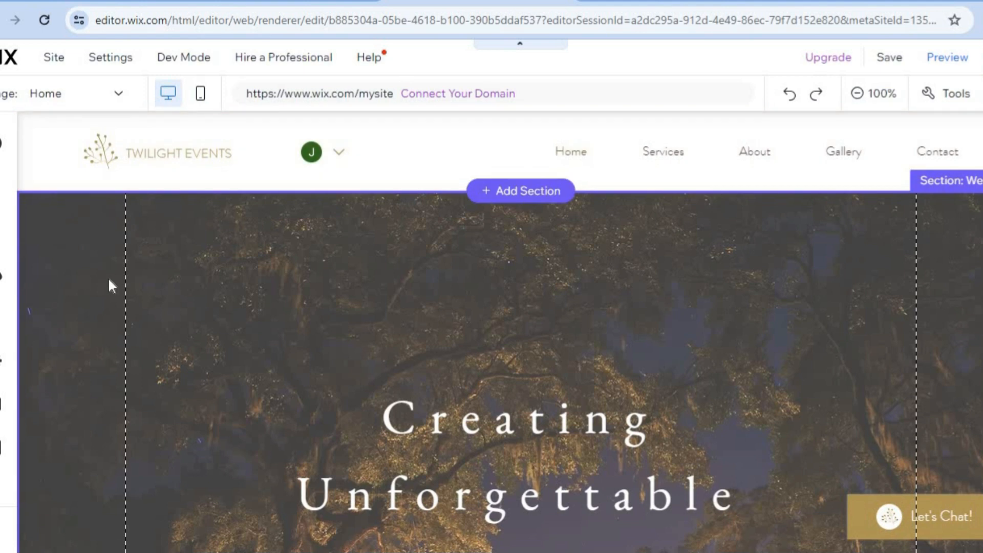
# Switch the editor to the Services page and scroll through its Weddings and Private Parties sections.
pyautogui.click(99, 96)
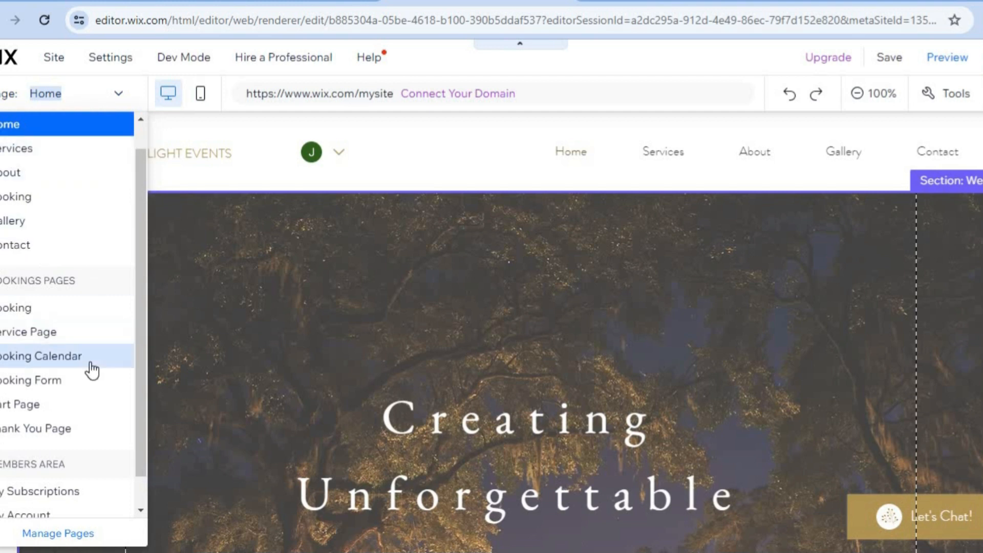
pyautogui.click(56, 147)
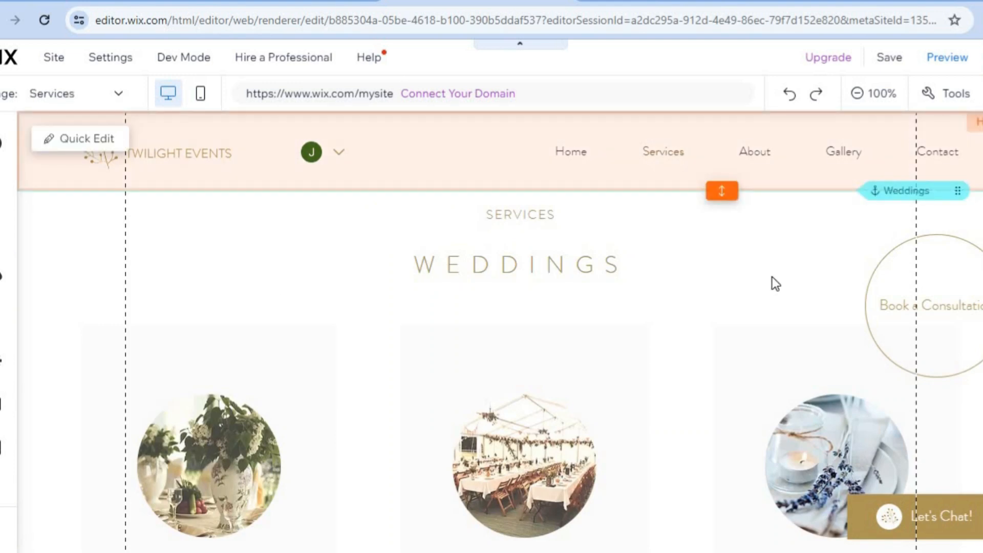
pyautogui.scroll(-6, 499, 333)
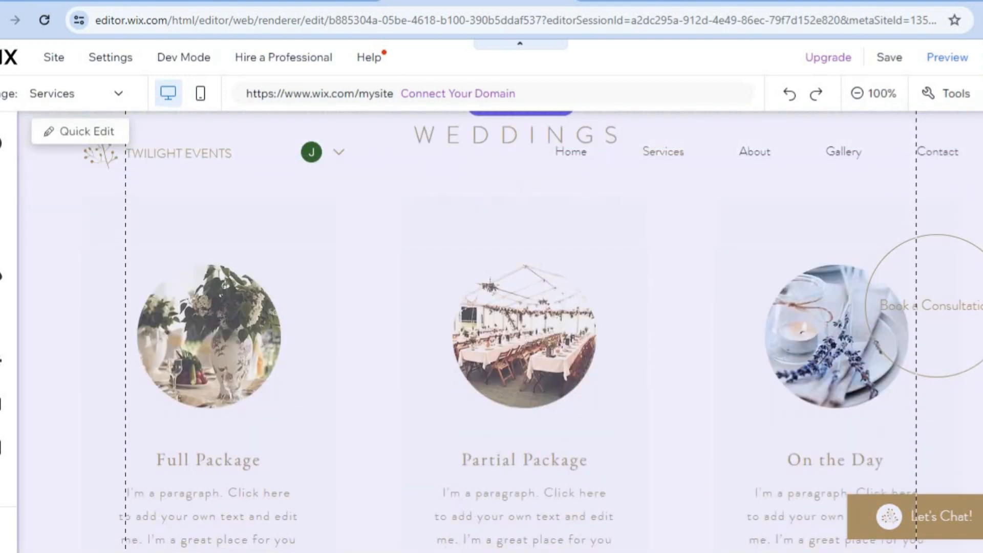
pyautogui.scroll(-15, 499, 333)
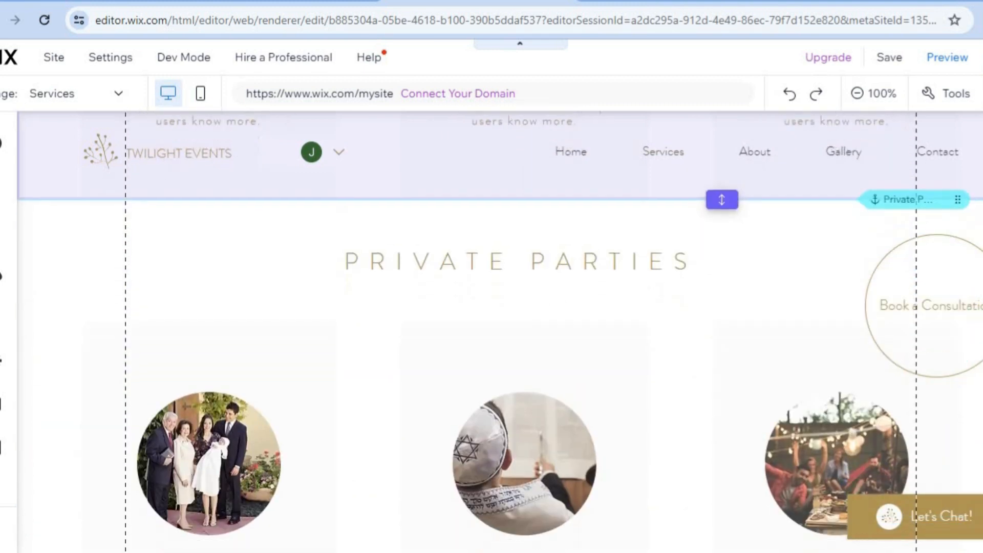
# Scroll the Services page and open Quick Edit for the Weddings section to review its content fields without changes.
pyautogui.scroll(-6, 499, 333)
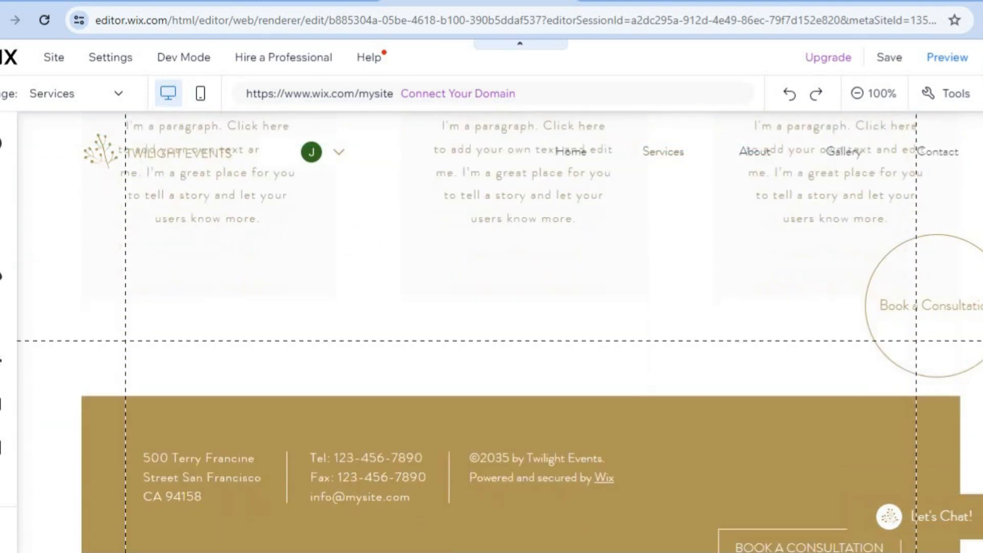
pyautogui.scroll(12, 499, 333)
pyautogui.scroll(10, 499, 333)
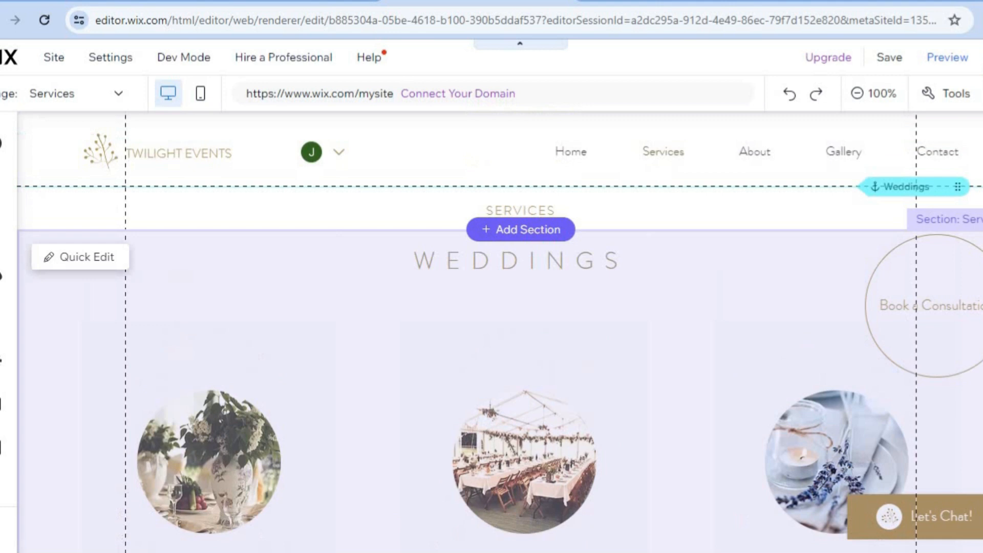
pyautogui.scroll(-15, 499, 332)
pyautogui.scroll(-4, 499, 332)
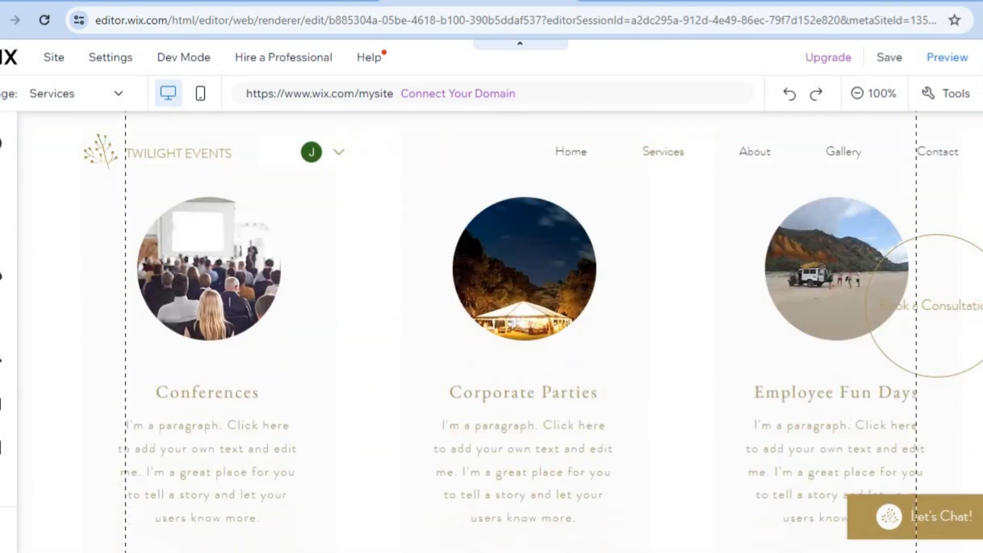
pyautogui.scroll(12, 499, 332)
pyautogui.scroll(5, 499, 333)
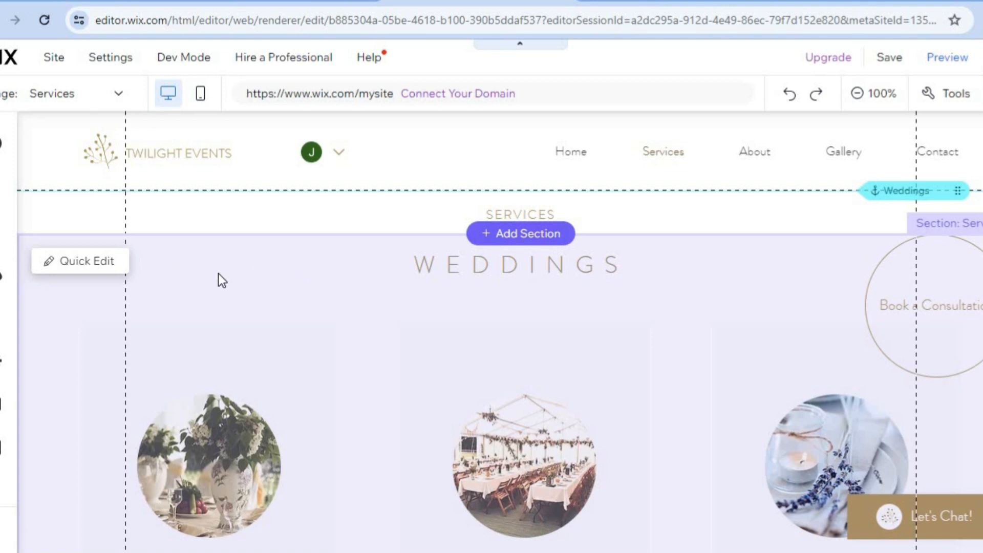
pyautogui.click(87, 261)
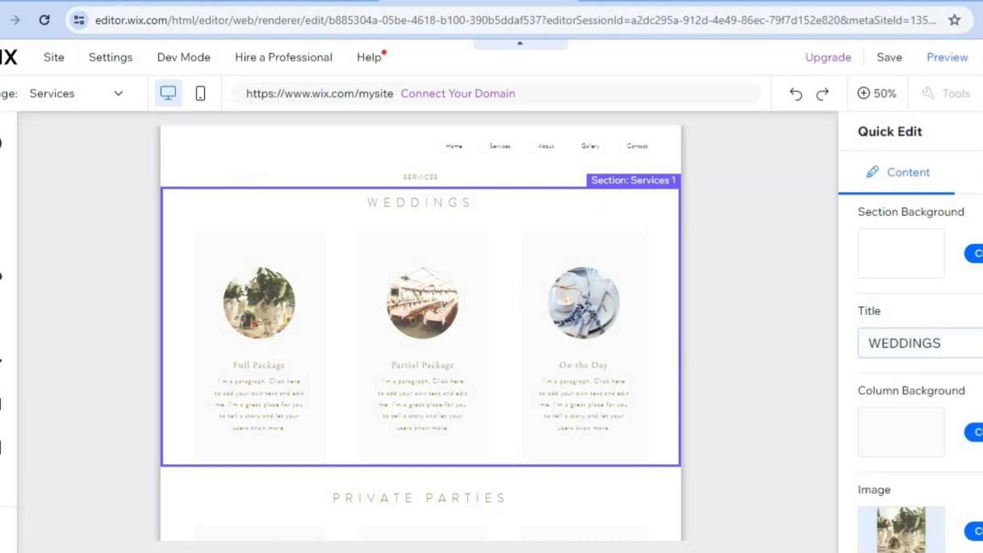
pyautogui.scroll(-10, 911, 358)
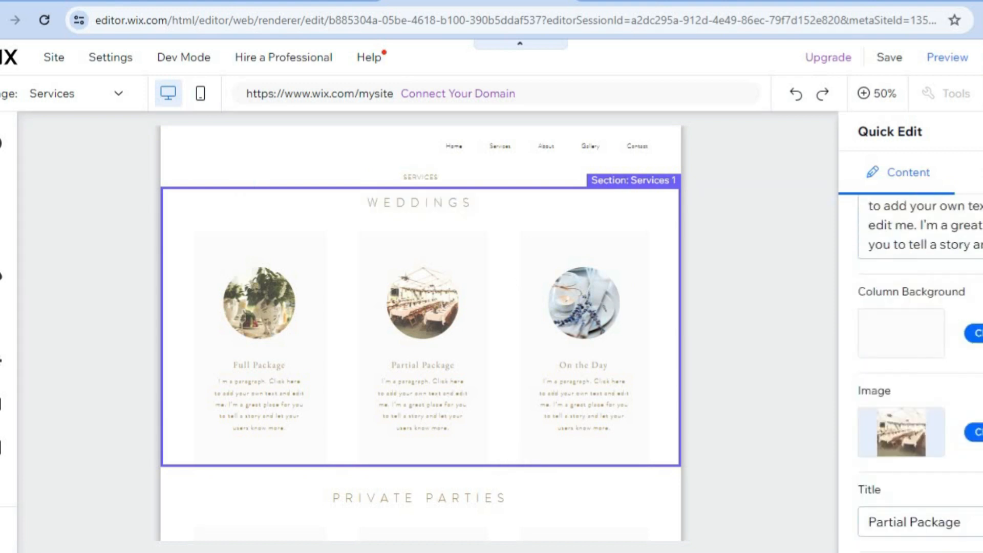
pyautogui.scroll(-5, 911, 358)
pyautogui.scroll(12, 911, 359)
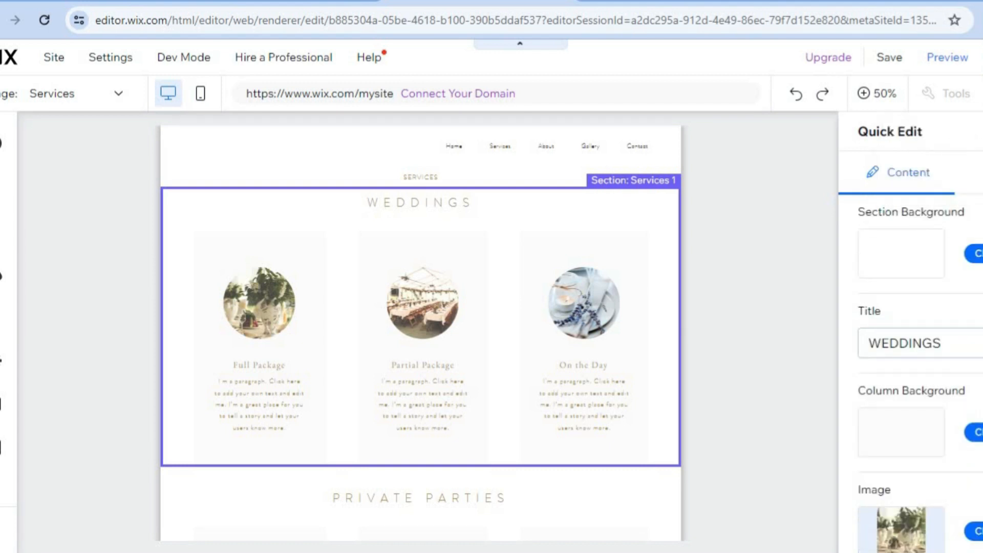
pyautogui.click(713, 275)
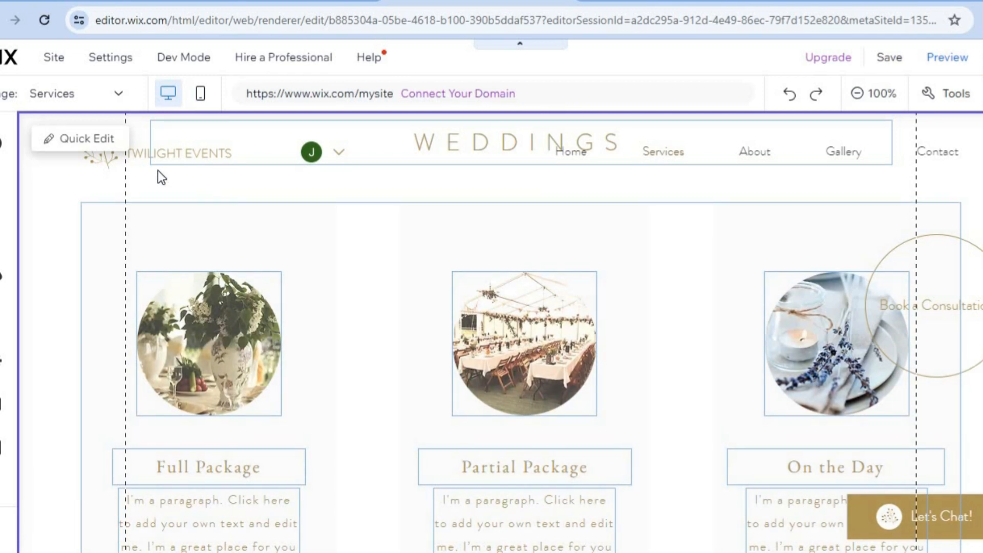
# Open page management and hide the Private Parties anchor from the site menu.
pyautogui.click(113, 98)
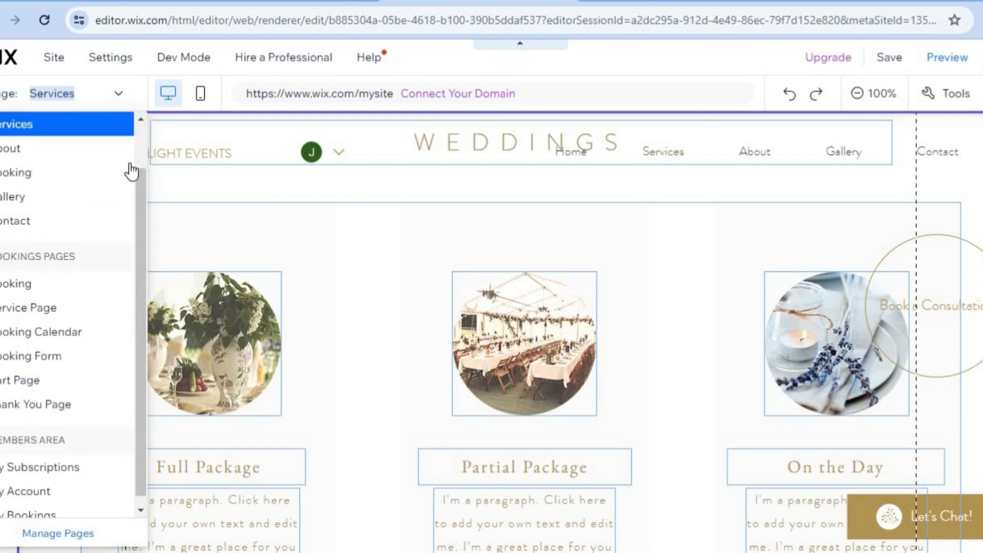
pyautogui.click(49, 535)
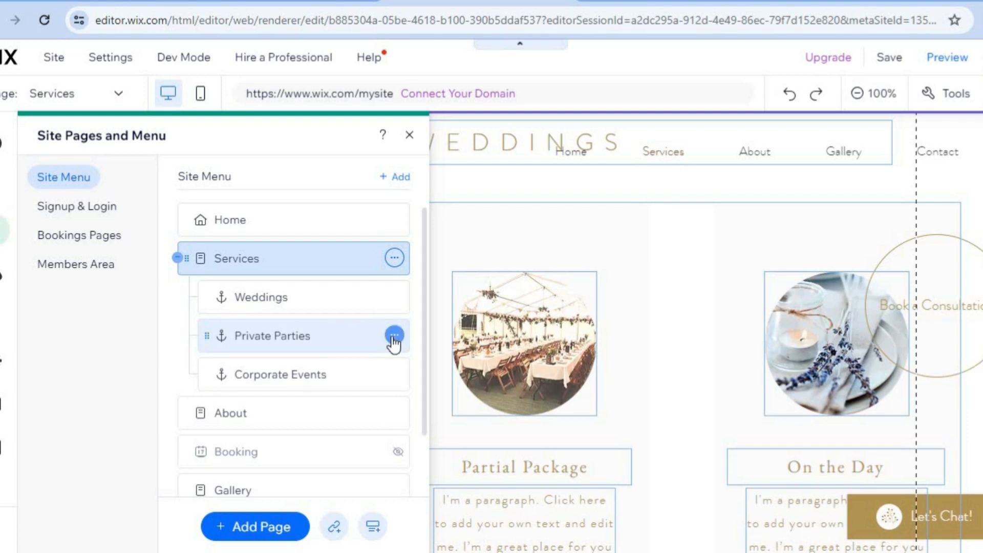
pyautogui.click(394, 337)
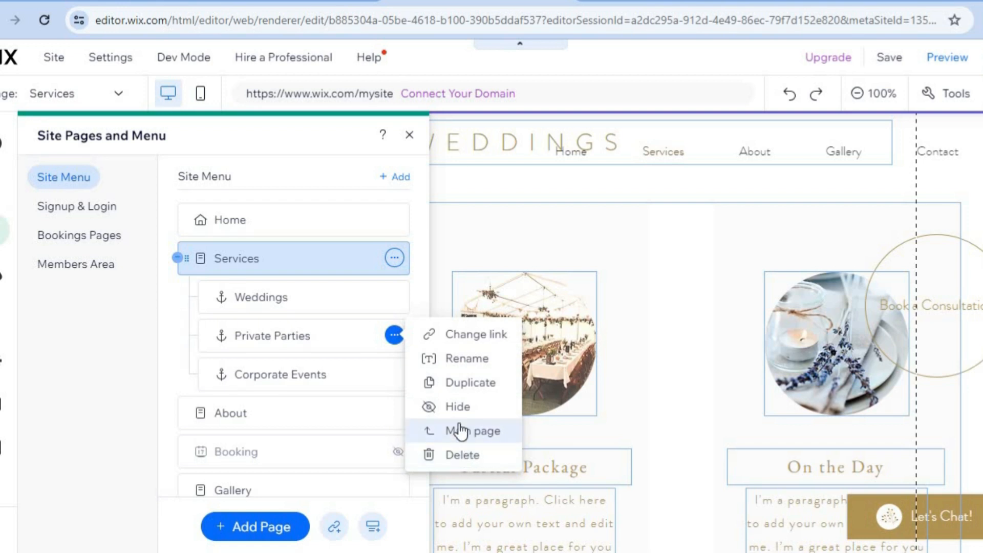
pyautogui.click(456, 406)
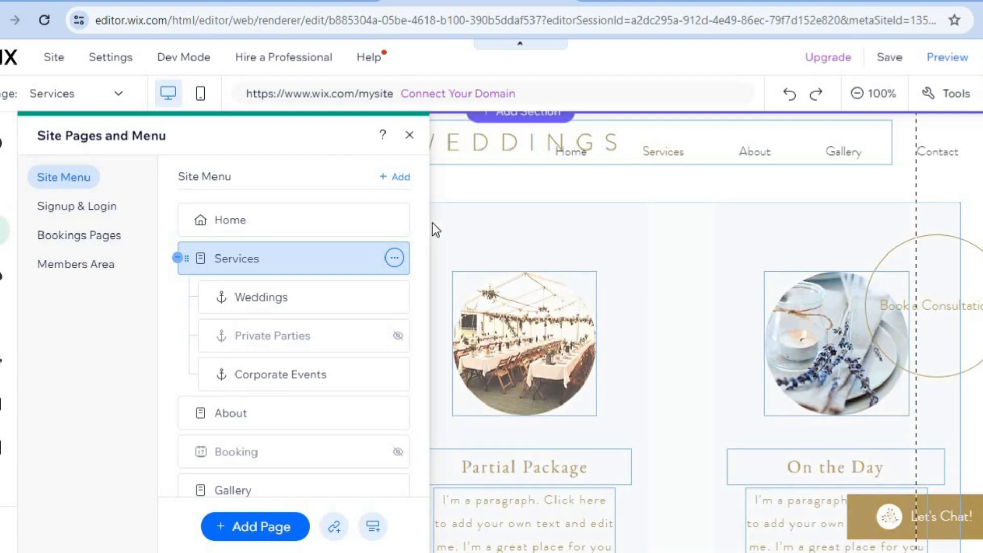
# Open the Bookings Thank You Page, scroll through it, and view its Quick Edit panel before closing it.
pyautogui.click(115, 239)
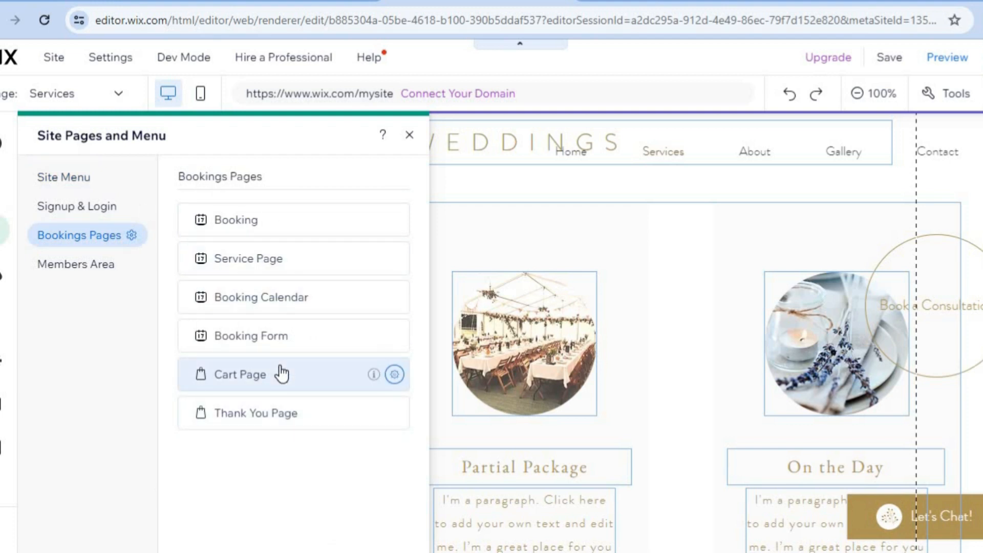
pyautogui.click(273, 412)
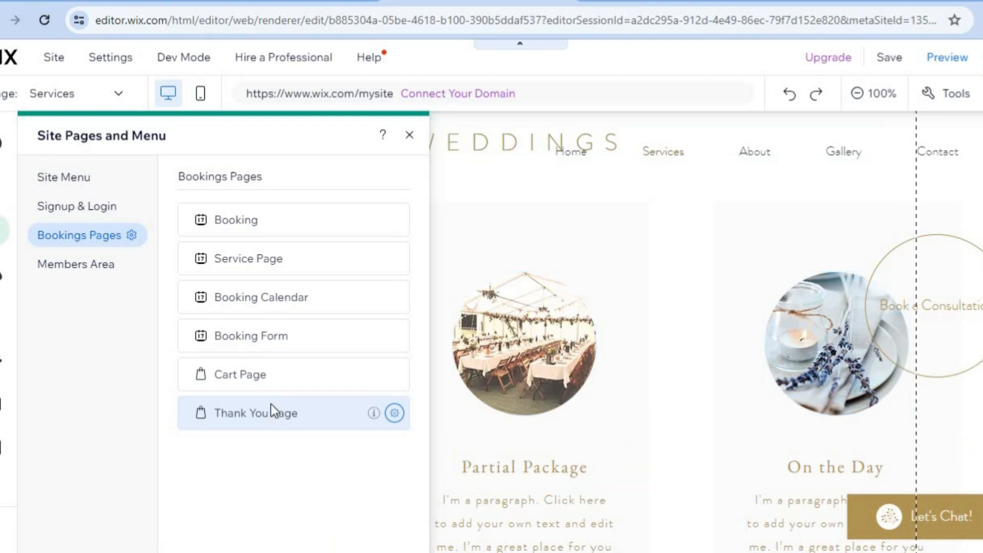
pyautogui.click(410, 137)
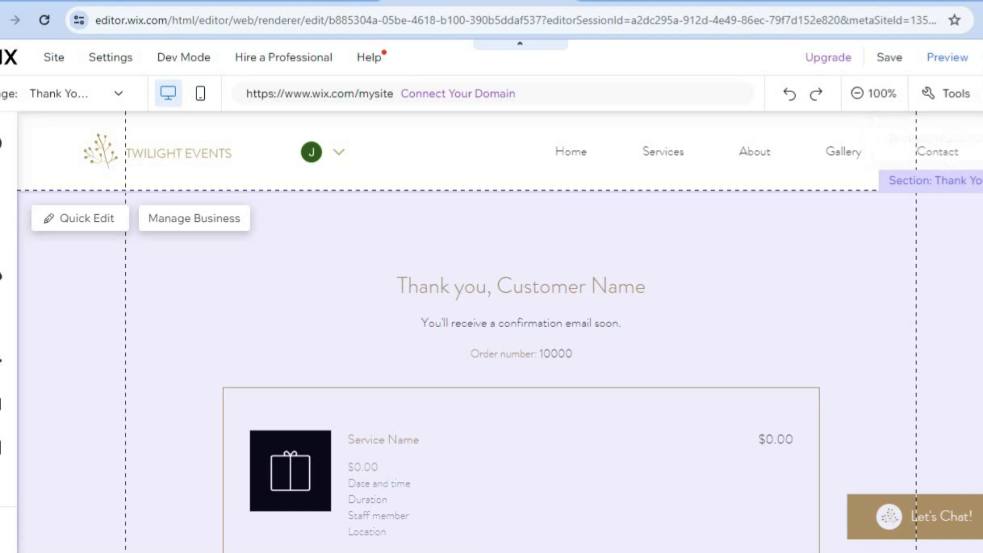
pyautogui.scroll(-8, 521, 328)
pyautogui.scroll(7, 520, 327)
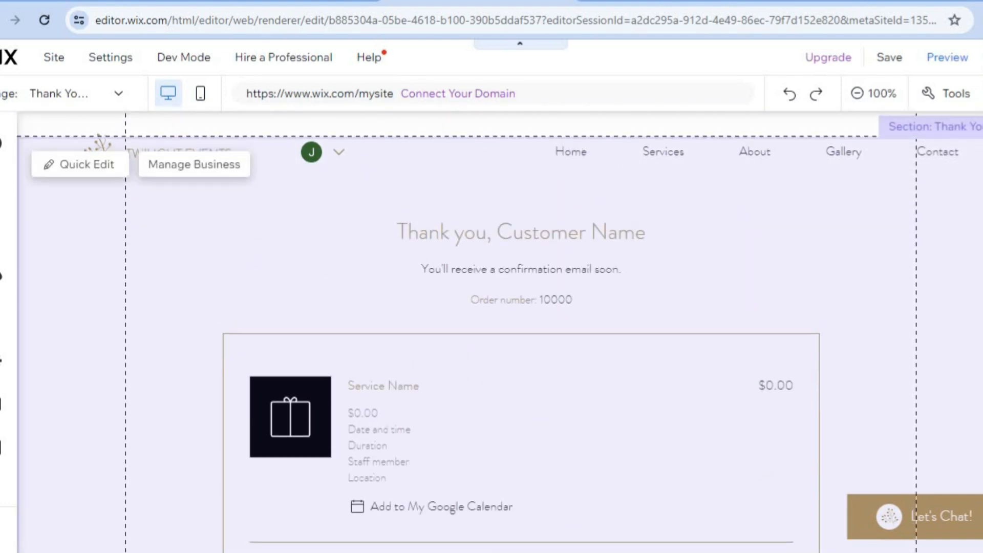
pyautogui.scroll(-8, 520, 328)
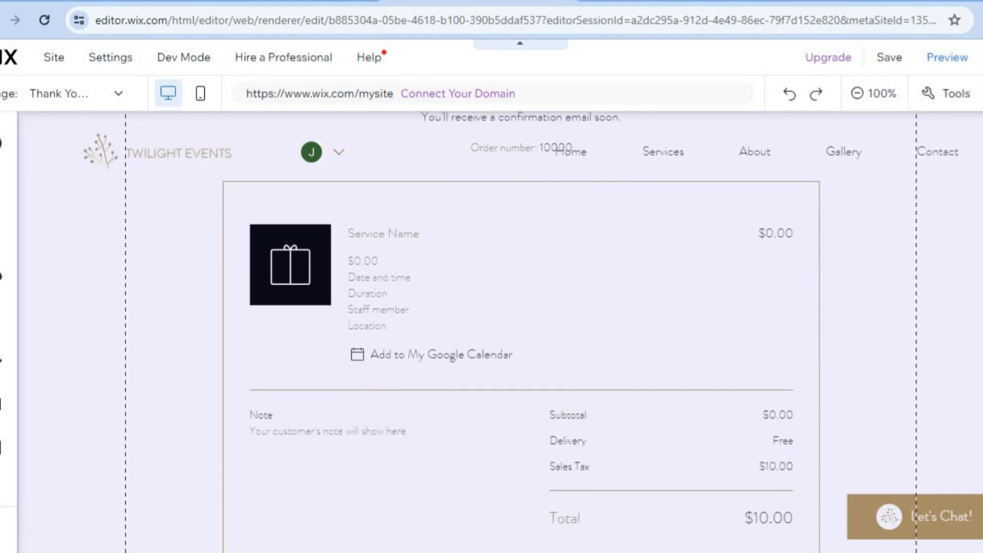
pyautogui.scroll(-2, 521, 327)
pyautogui.scroll(10, 521, 327)
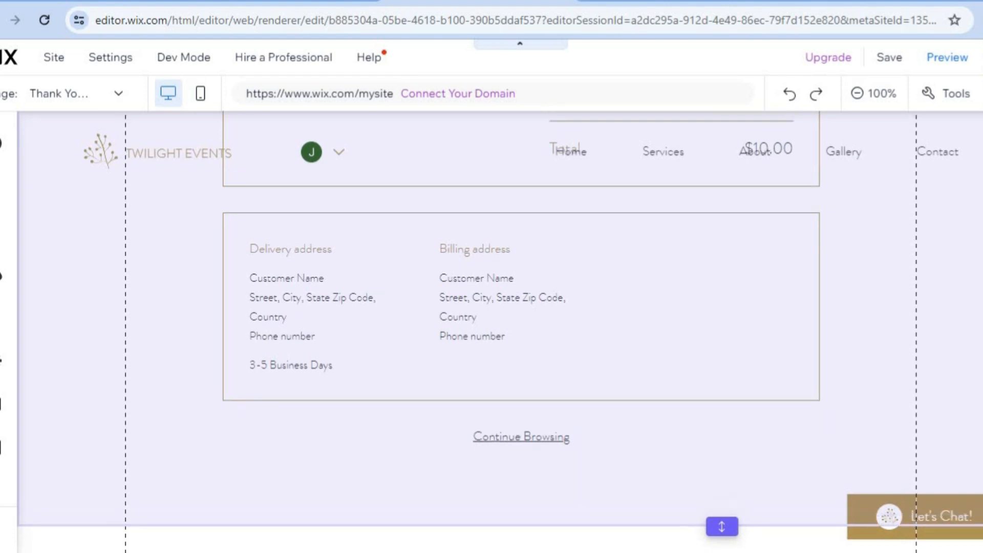
pyautogui.scroll(3, 520, 327)
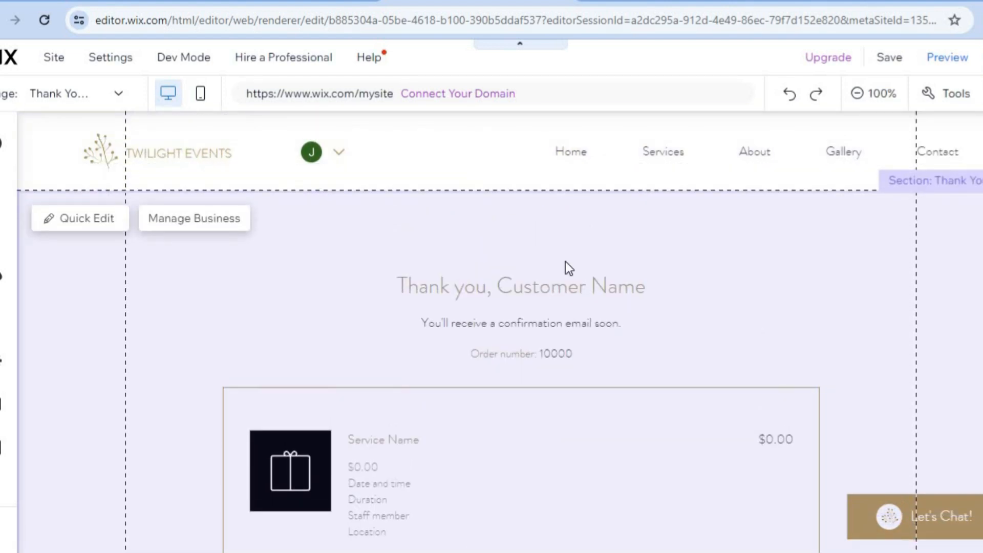
pyautogui.click(99, 222)
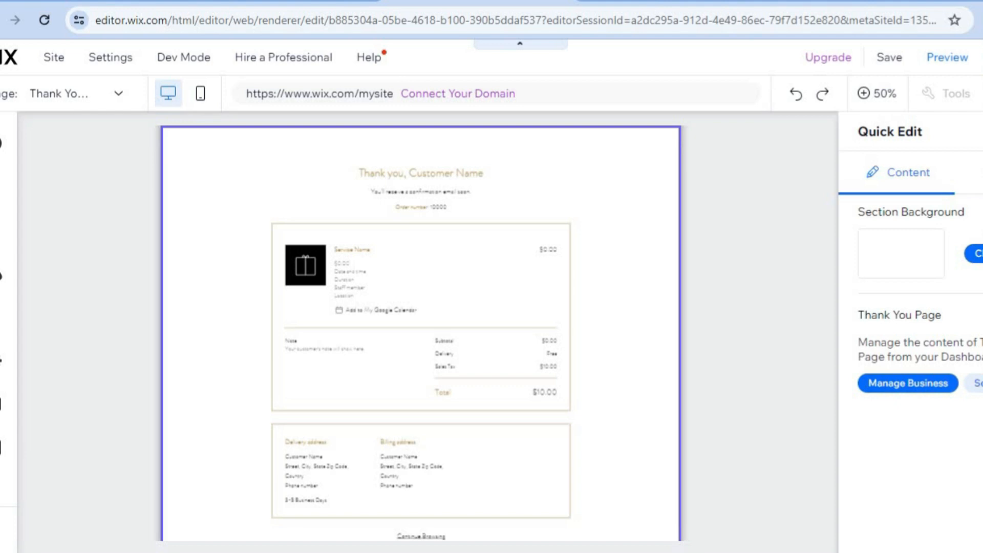
pyautogui.click(980, 132)
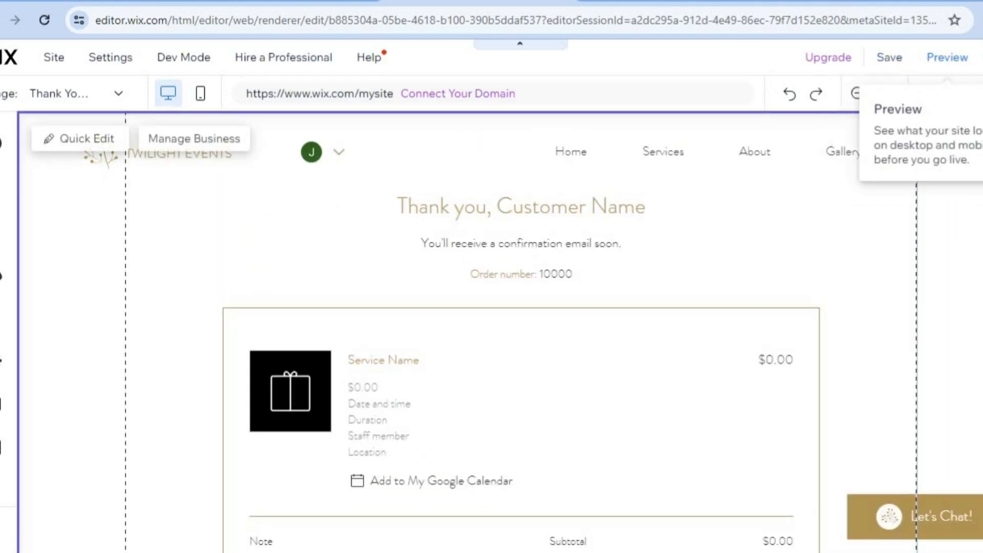
# Preview the site, scroll through the Home page, and follow the Book a Consultation button.
pyautogui.click(939, 62)
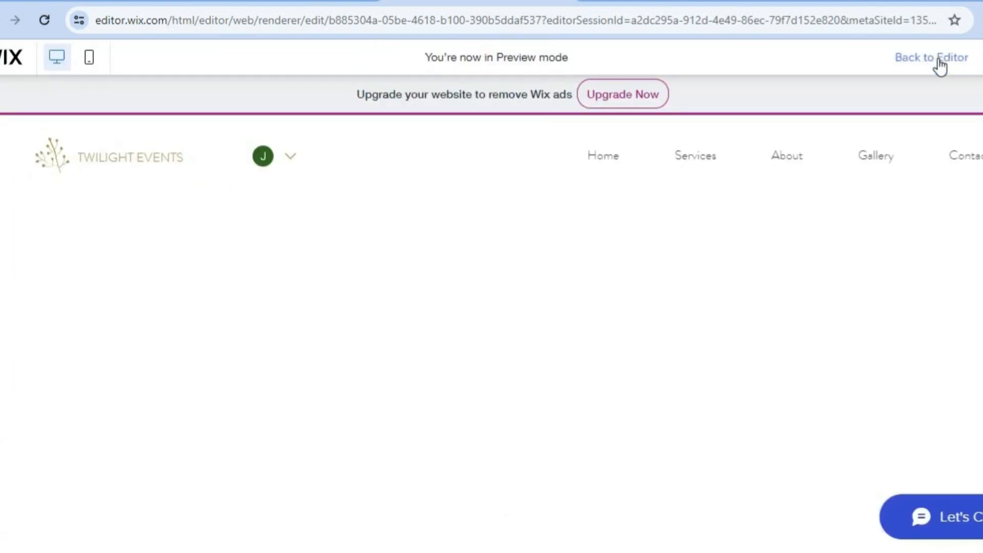
pyautogui.click(595, 159)
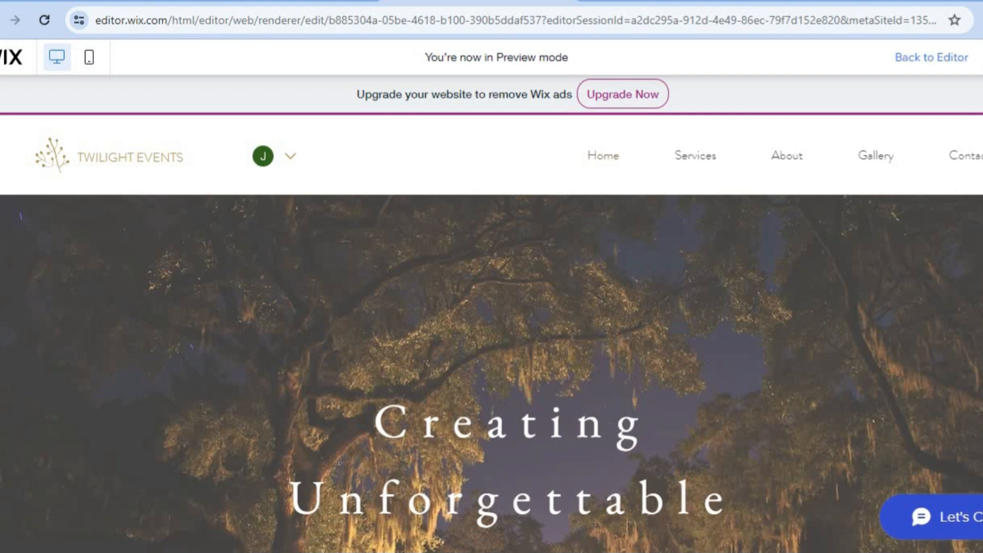
pyautogui.scroll(-10, 492, 373)
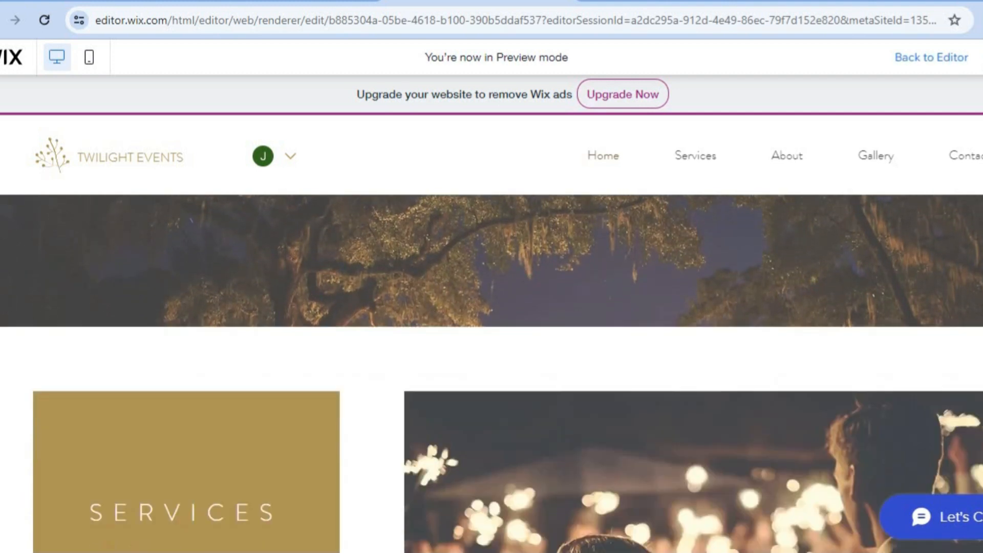
pyautogui.scroll(-8, 491, 374)
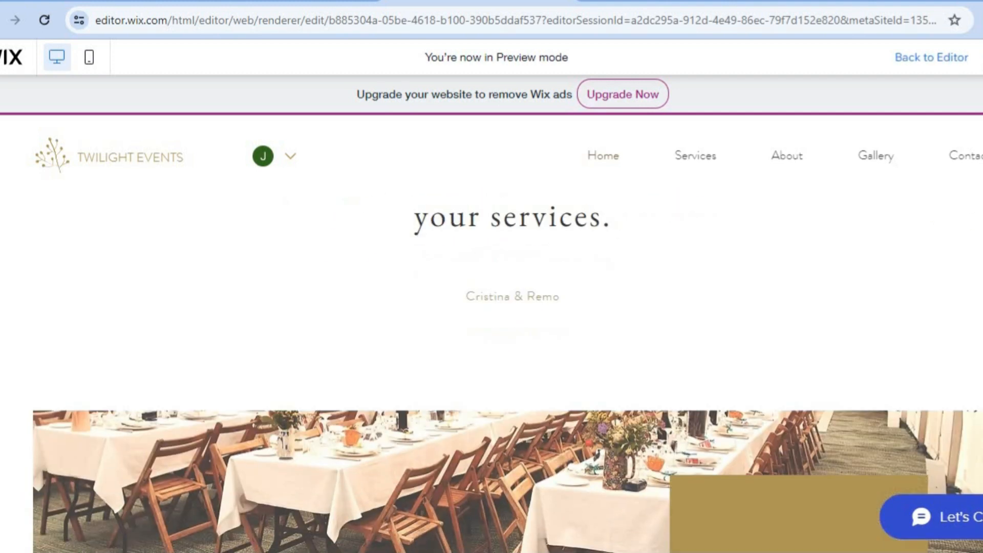
pyautogui.scroll(-10, 492, 373)
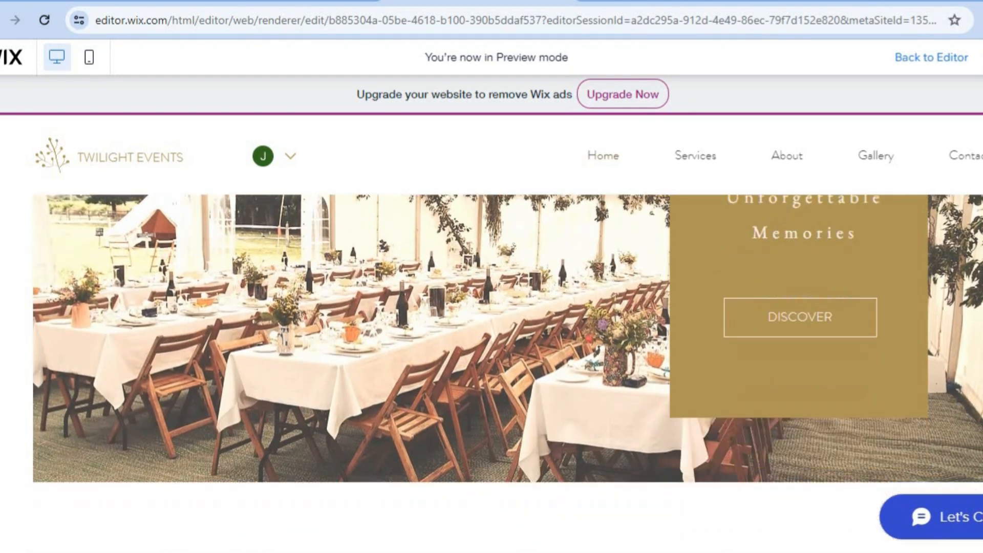
pyautogui.scroll(15, 492, 373)
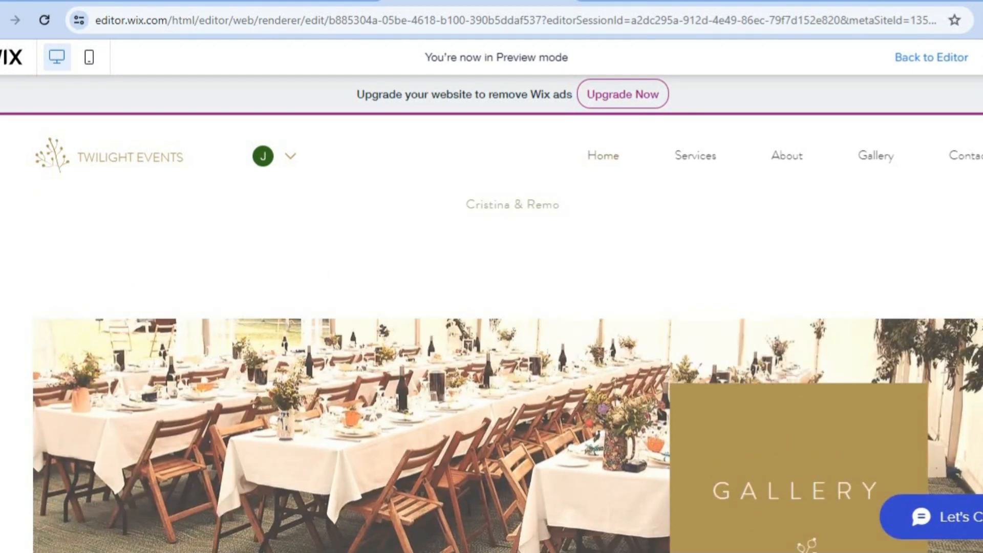
pyautogui.scroll(-15, 782, 462)
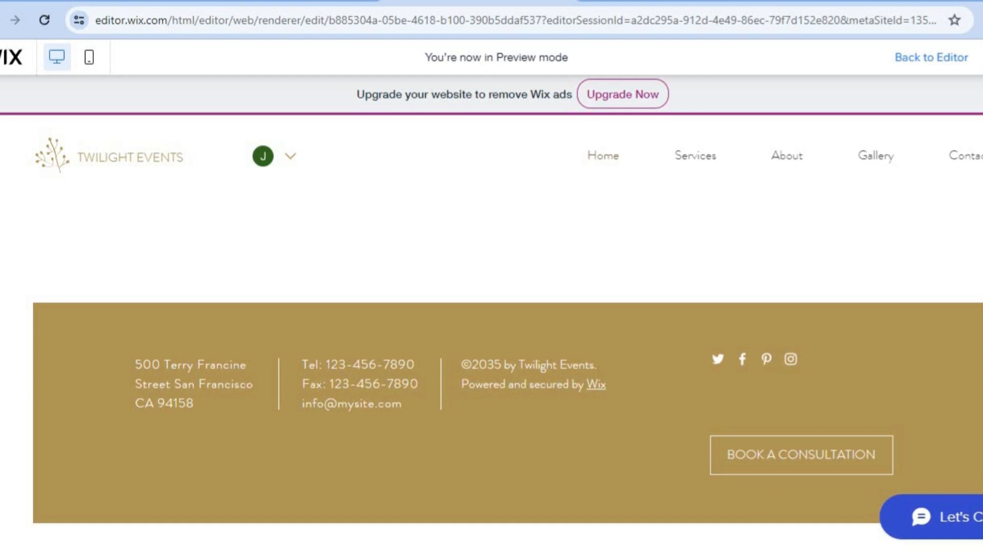
pyautogui.click(781, 455)
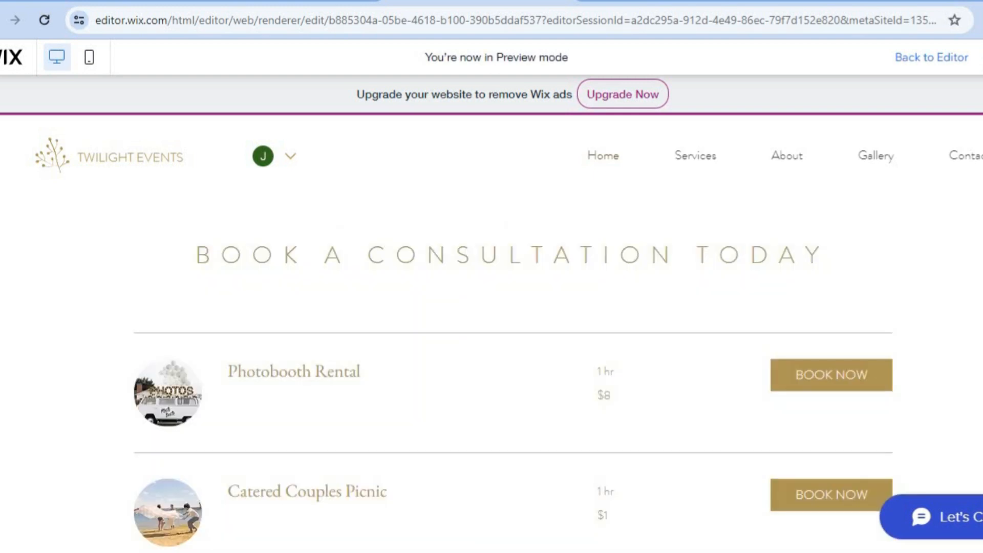